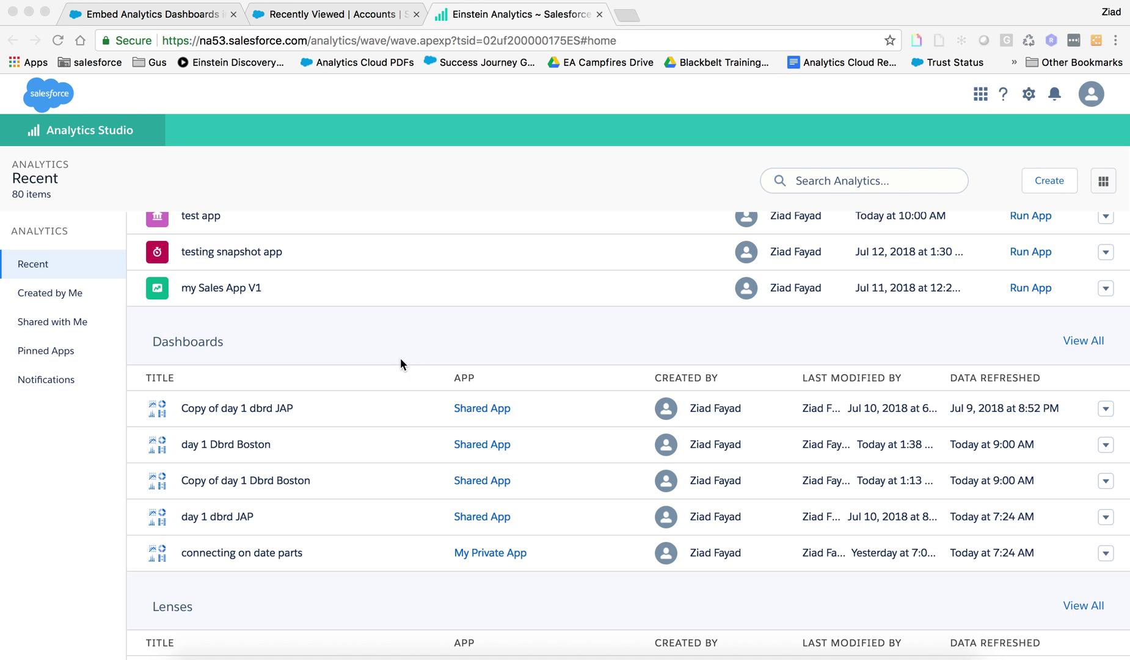
Open 'day 1 dbrd JAP' from Analytics Studio's Recent list in a new tab
{"action": "left_click", "coordinate": [230, 515]}
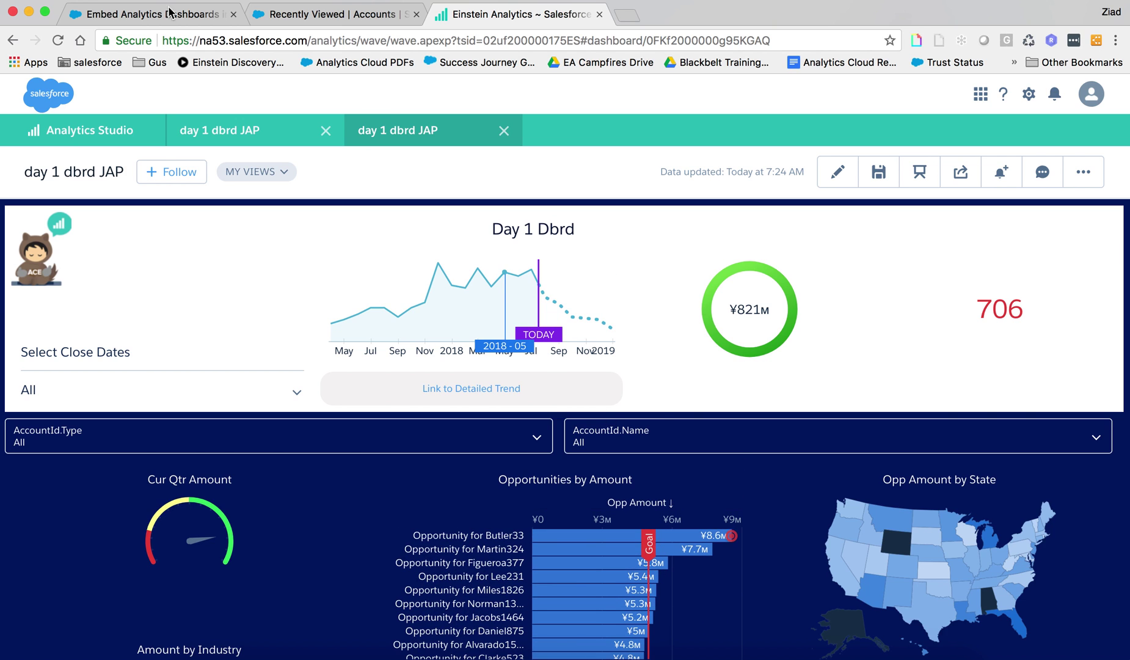
Open the Abbott372 Inc account record from the Recently Viewed Accounts list
{"action": "left_click", "coordinate": [338, 14]}
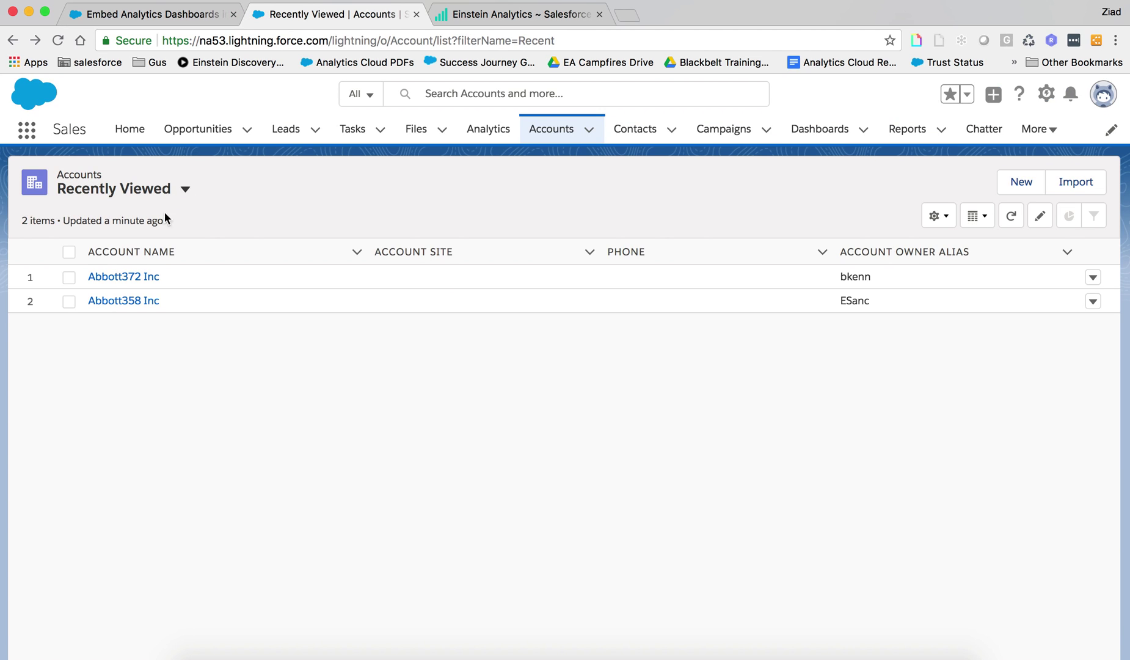
{"action": "left_click", "coordinate": [125, 278]}
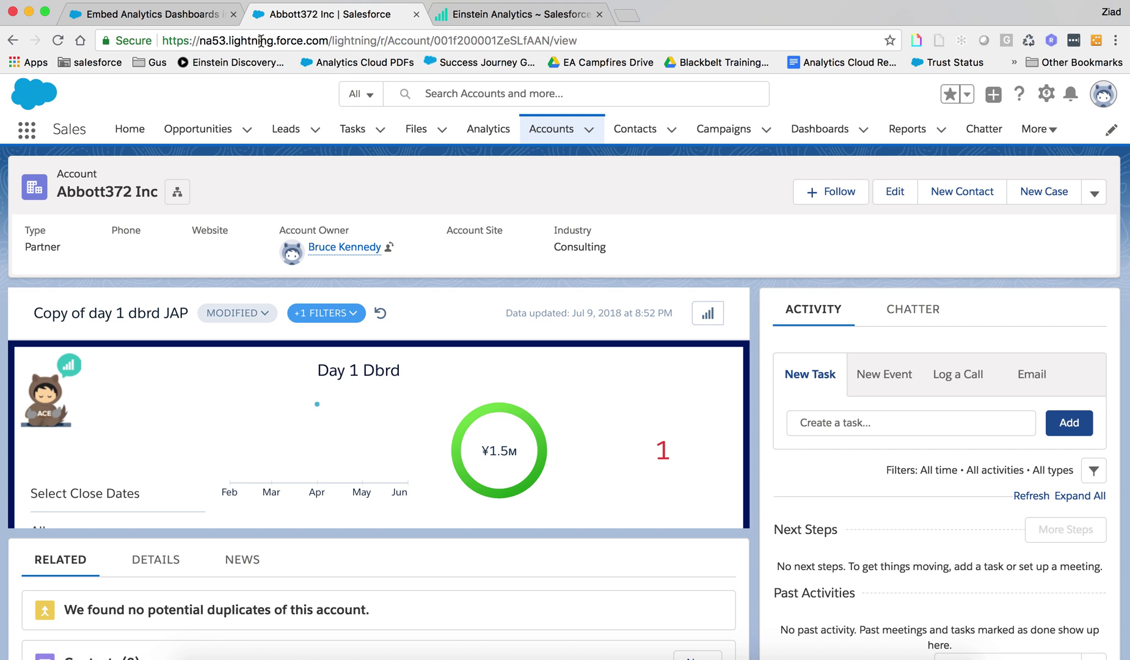
Show the 'Embed Dashboards in Lightning Pages' help article at its Filter attribute code samples
{"action": "left_click", "coordinate": [148, 16]}
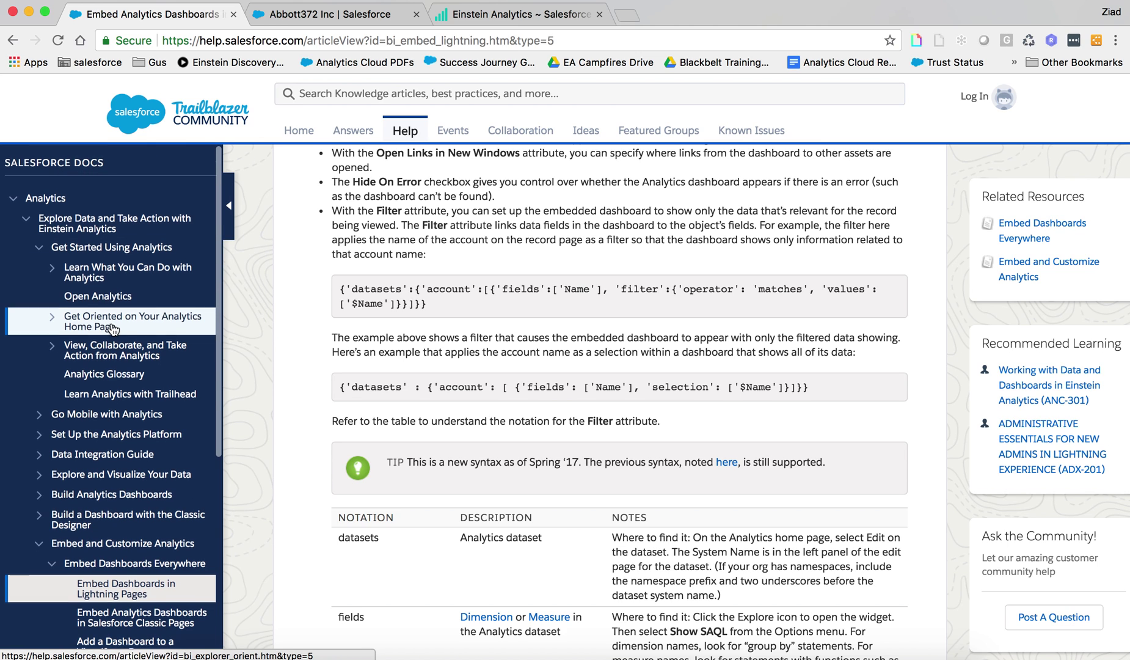
{"action": "scroll", "coordinate": [61, 415], "scroll_direction": "down", "scroll_amount": 5}
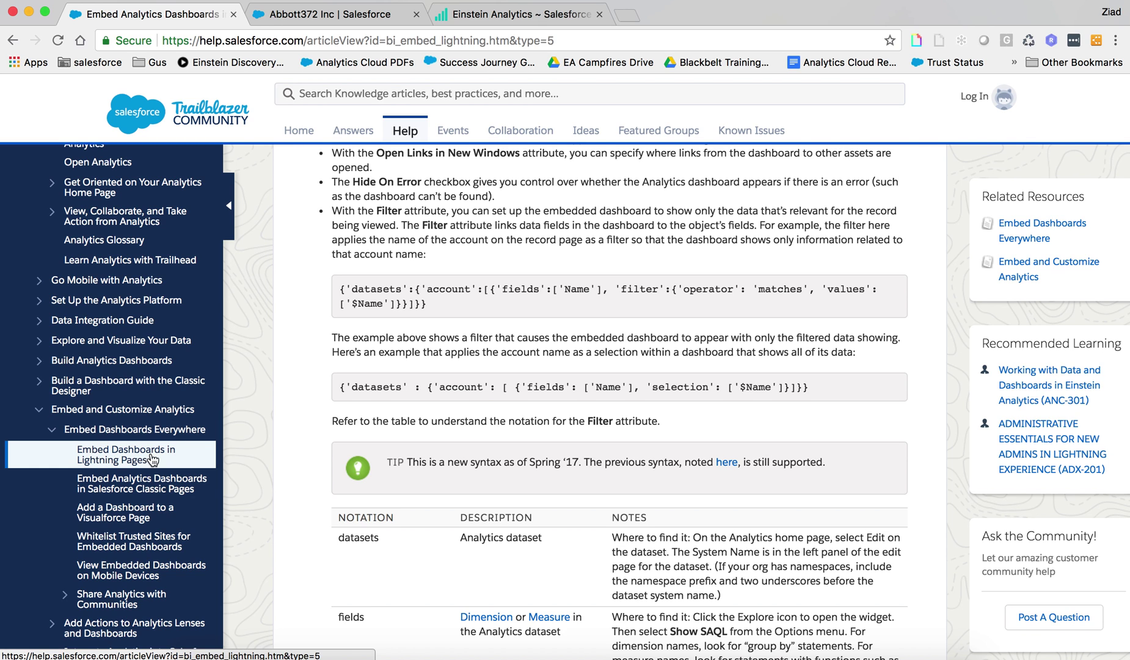
{"action": "scroll", "coordinate": [461, 457], "scroll_direction": "up", "scroll_amount": 7}
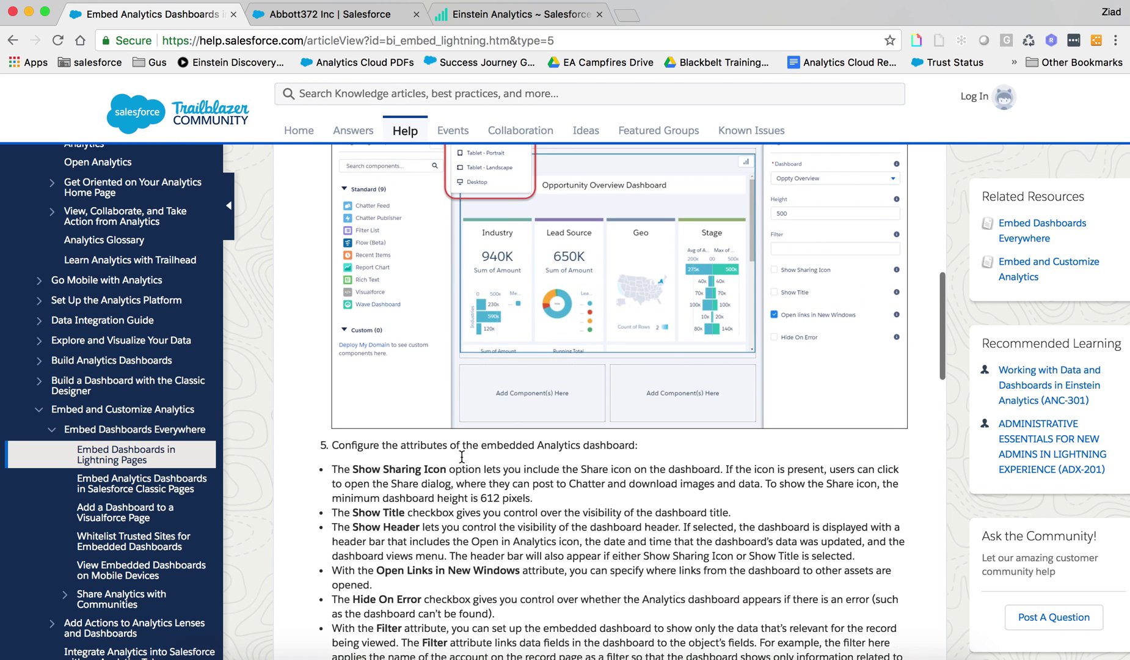
{"action": "scroll", "coordinate": [462, 461], "scroll_direction": "down", "scroll_amount": 5}
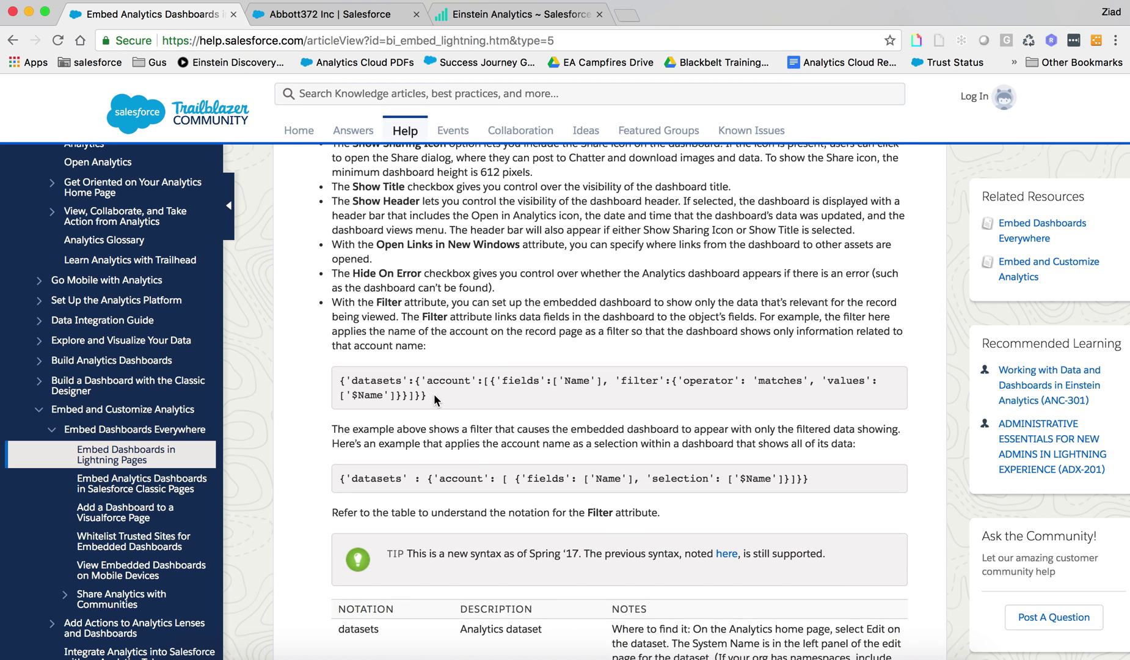
Open day 1 dbrd JAP in the Dashboard Designer to view its 12 OppOwnerAccount steps
{"action": "left_click", "coordinate": [467, 15]}
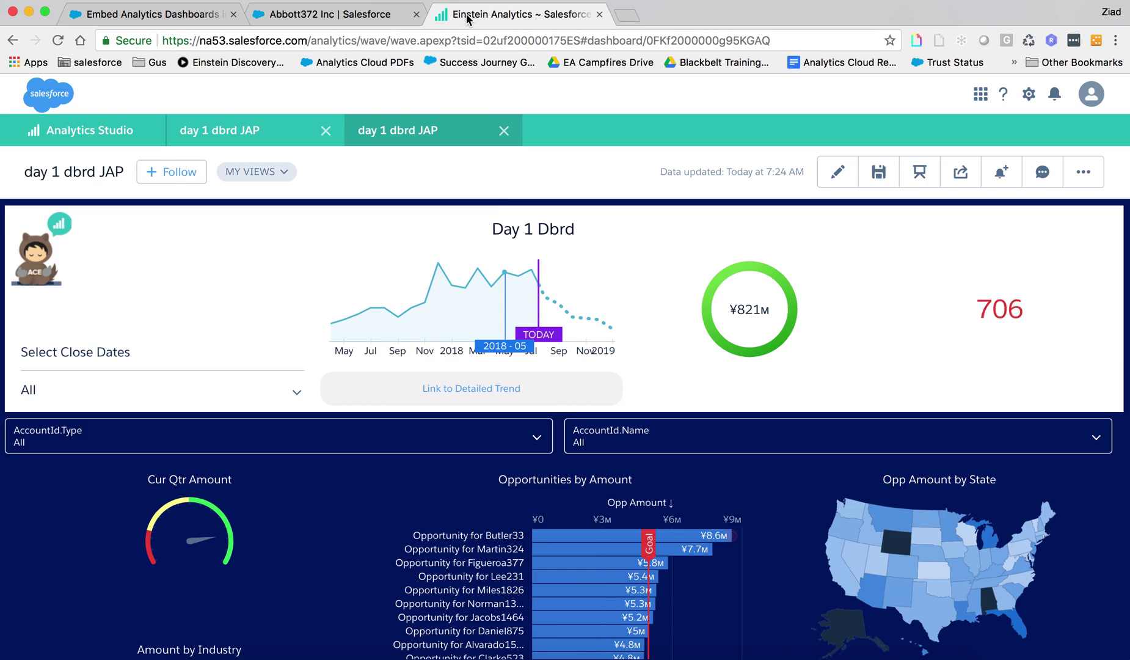
{"action": "left_click", "coordinate": [834, 177]}
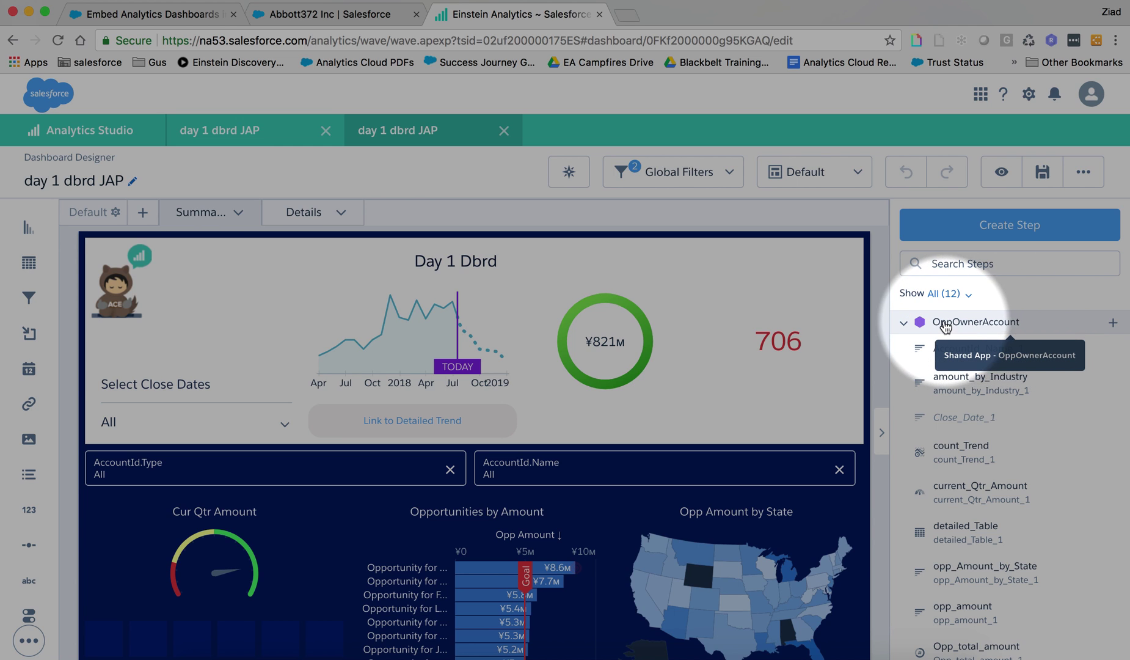
Search for the OppOwnerAccount dataset, open its Edit details page and select its API name
{"action": "left_click", "coordinate": [96, 130]}
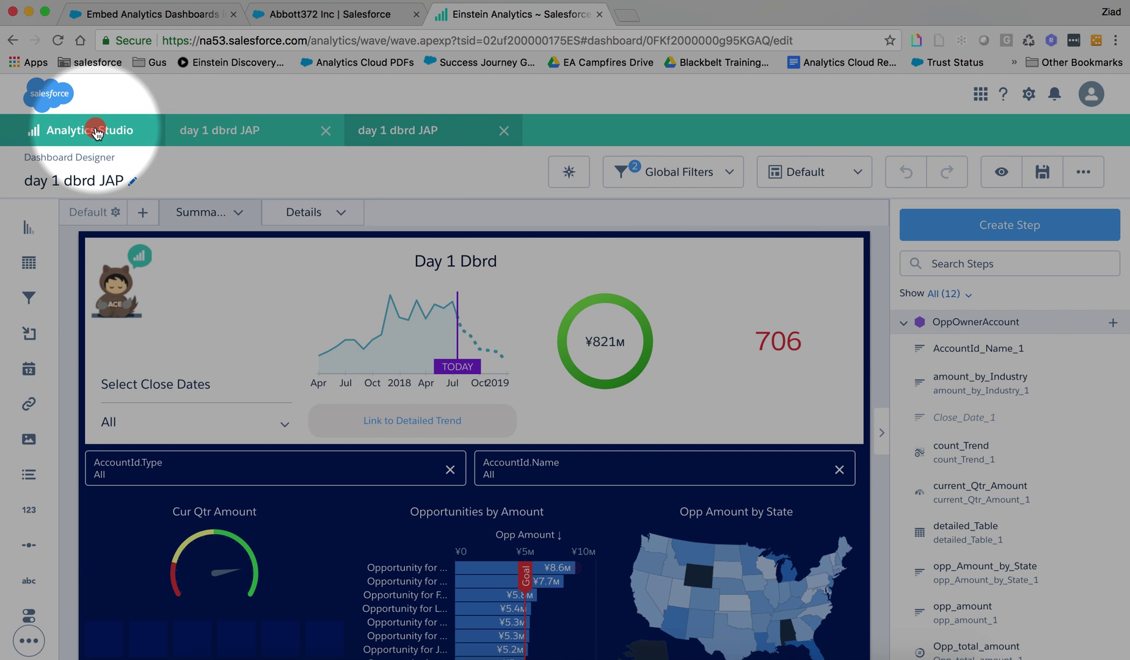
{"action": "type", "text": "oppown"}
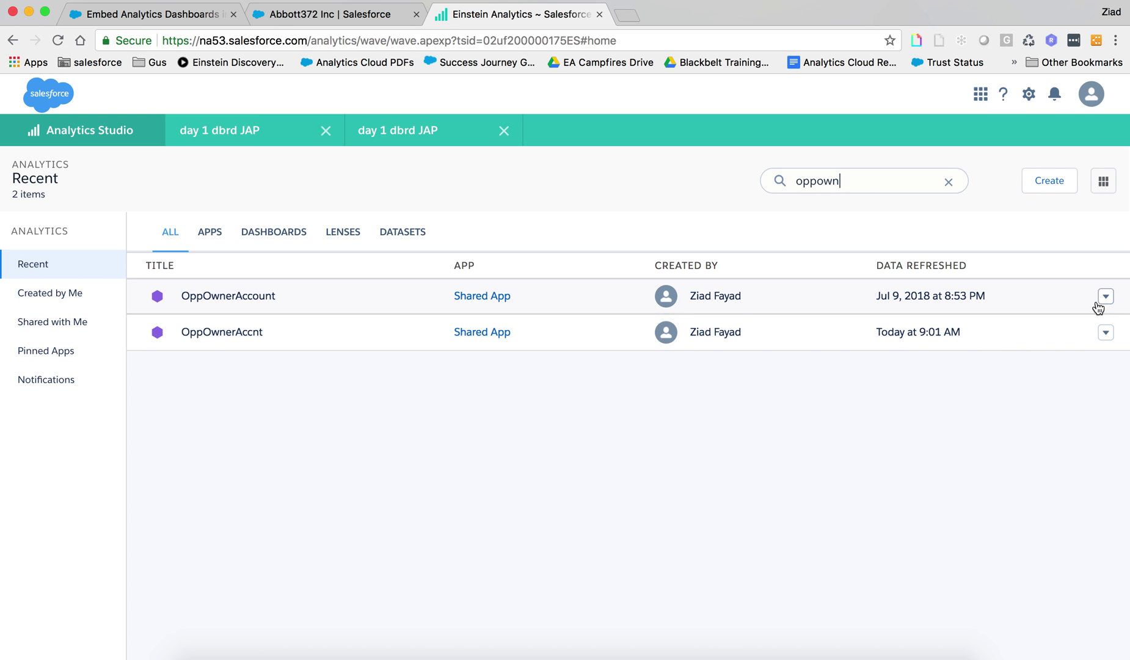
{"action": "left_click", "coordinate": [403, 139]}
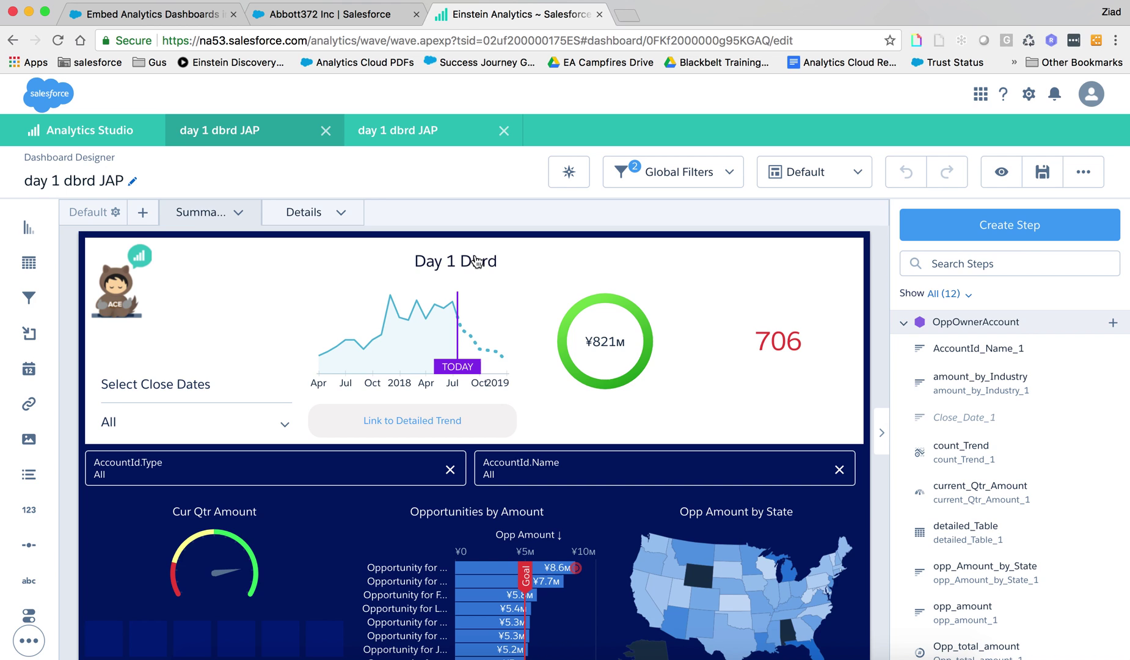
{"action": "left_click", "coordinate": [86, 141]}
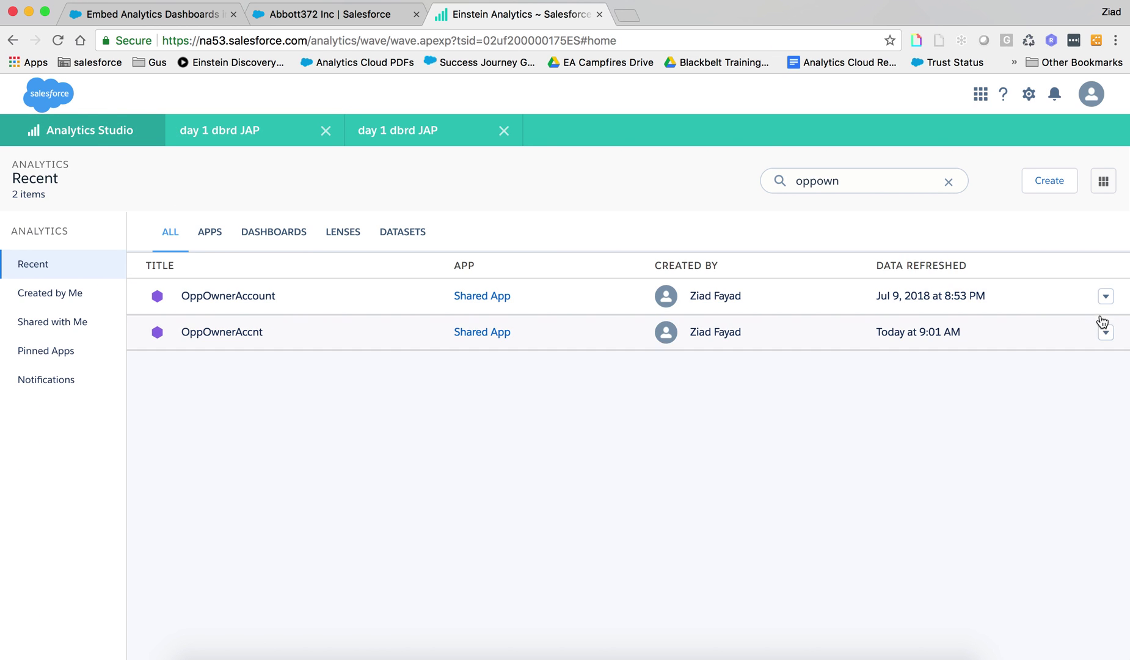
{"action": "left_click", "coordinate": [1105, 296]}
{"action": "left_click", "coordinate": [1041, 318]}
{"action": "left_click", "coordinate": [1105, 297]}
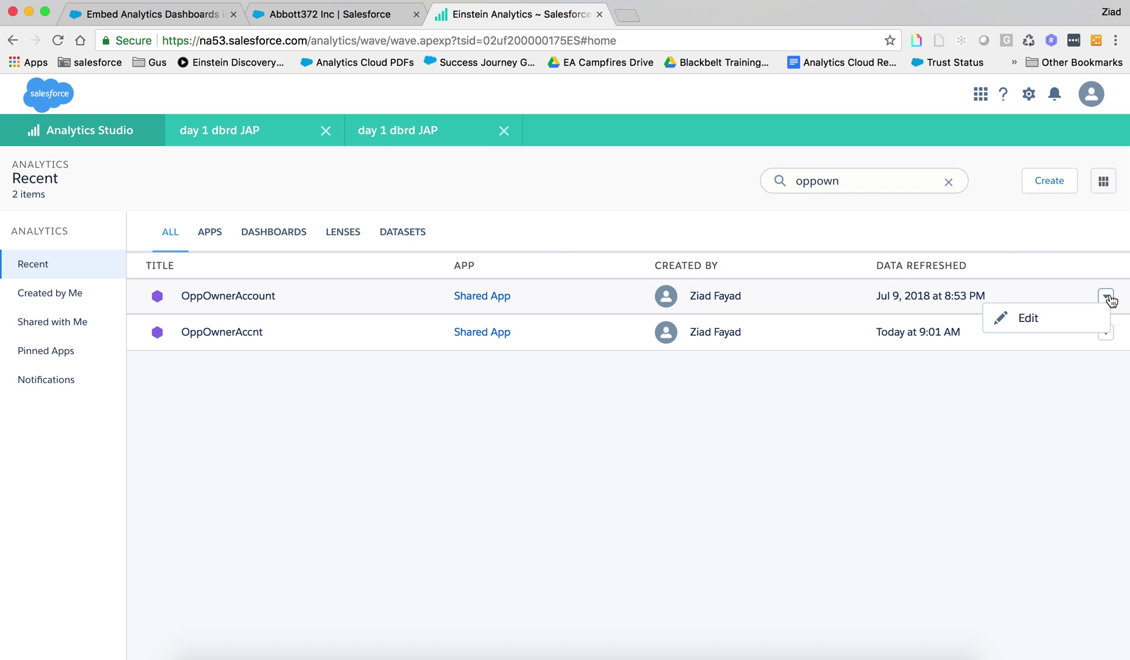
{"action": "left_click", "coordinate": [1029, 319]}
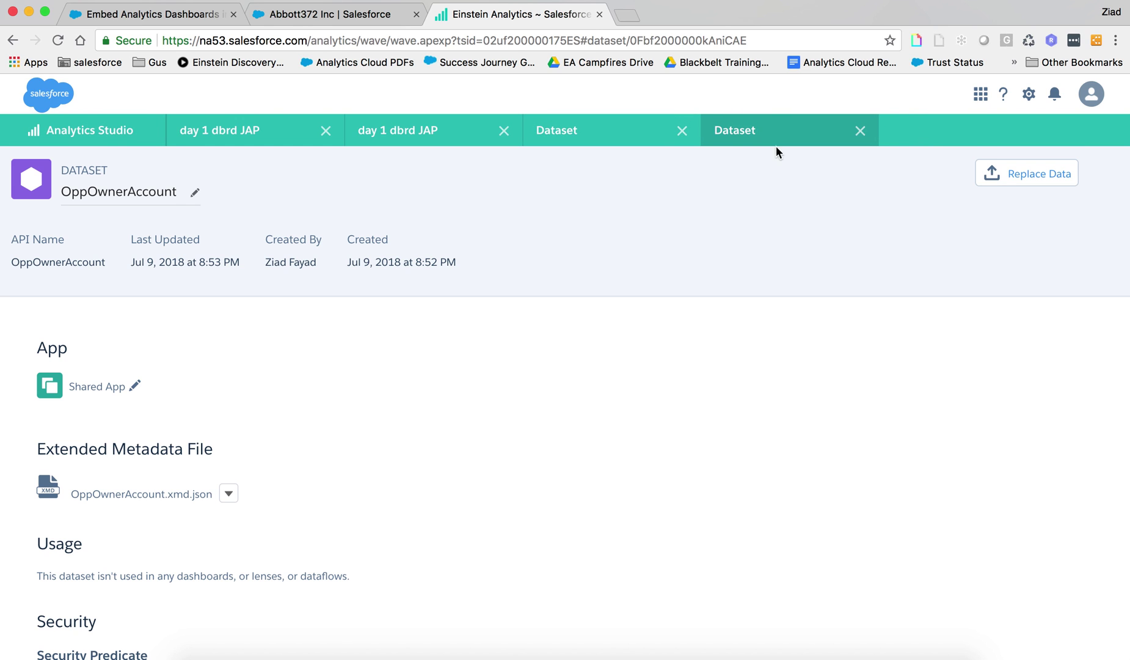
{"action": "double_click", "coordinate": [53, 262]}
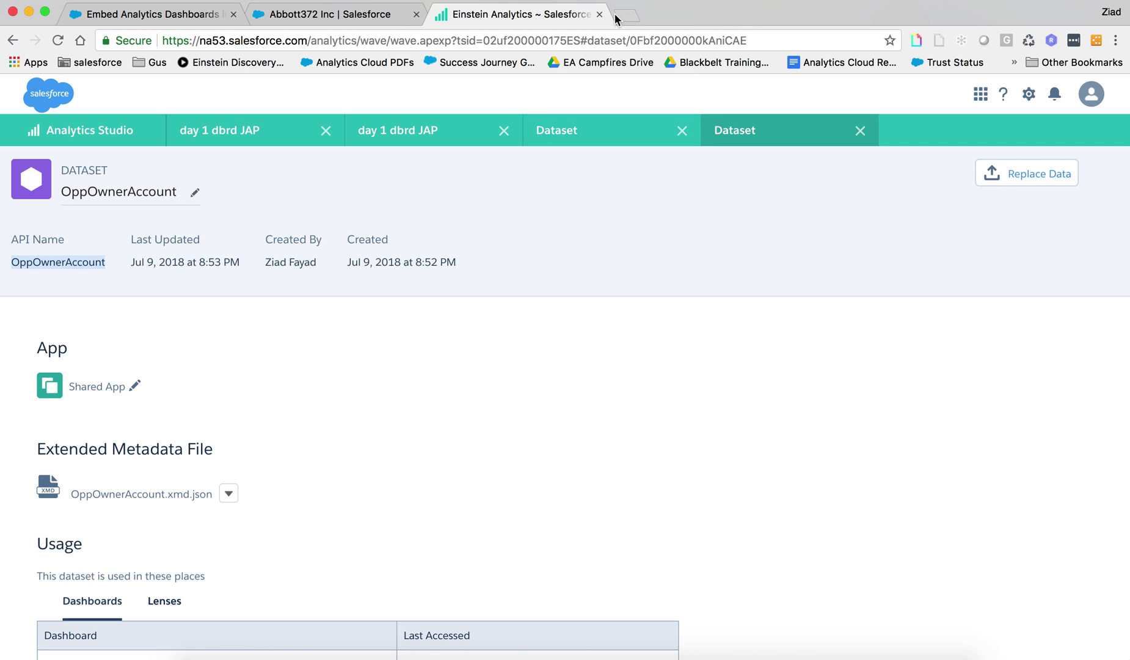
Open the Abbott372 Inc account page in Lightning App Builder via Setup > Edit Page
{"action": "left_click", "coordinate": [291, 19]}
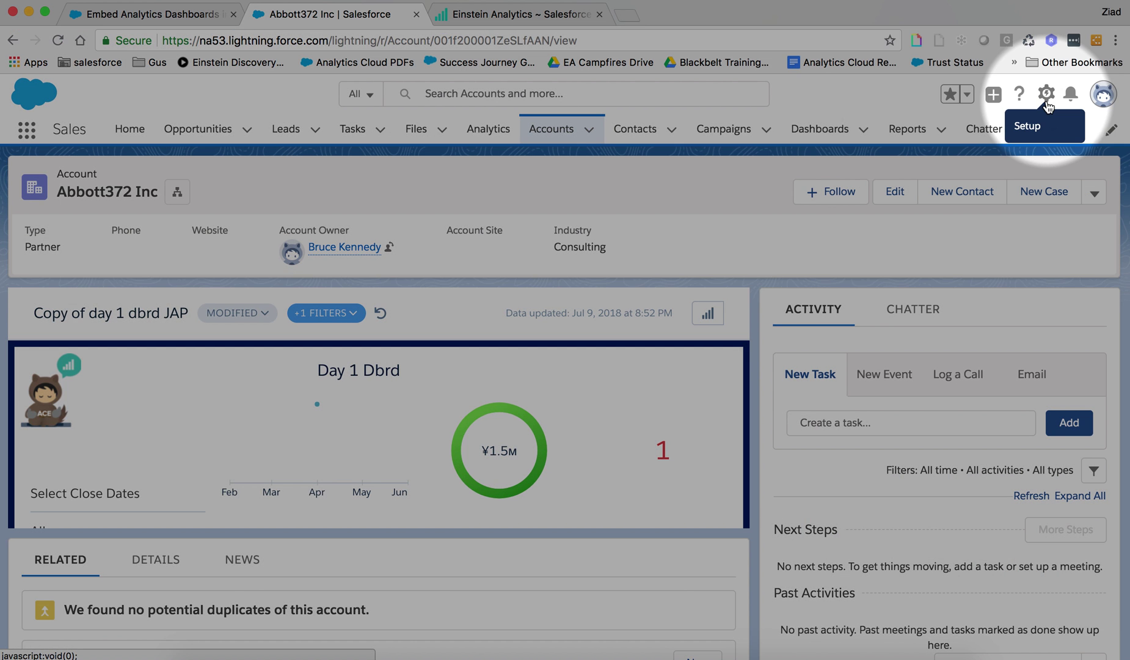
{"action": "left_click", "coordinate": [1046, 95]}
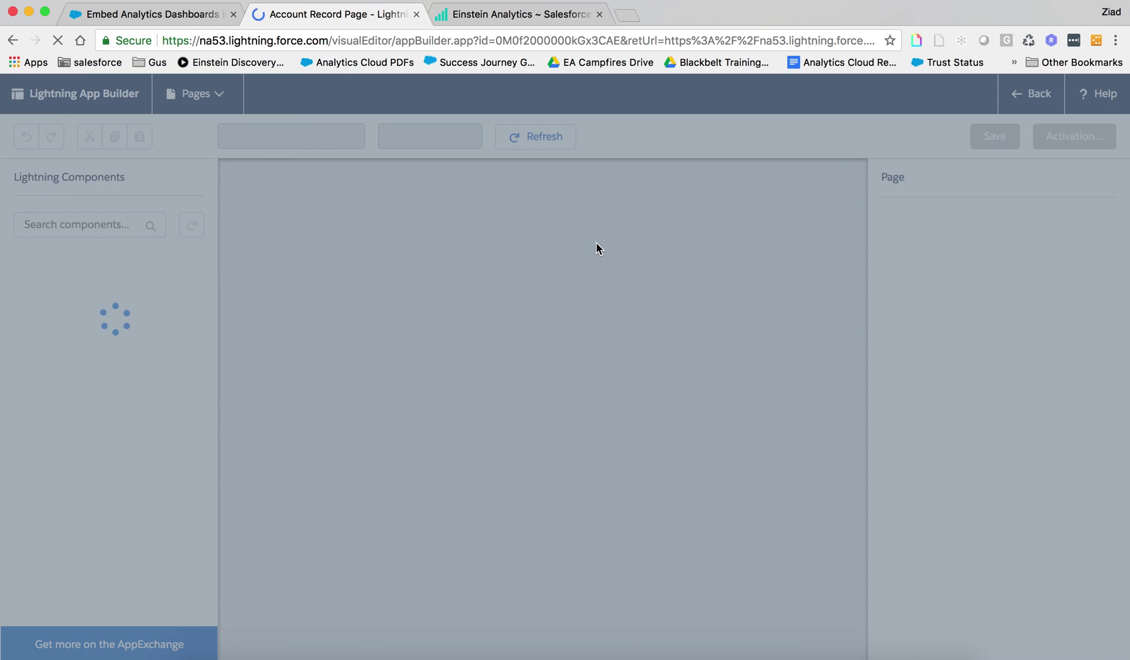
{"action": "scroll", "coordinate": [130, 437], "scroll_direction": "down", "scroll_amount": 3}
{"action": "scroll", "coordinate": [130, 437], "scroll_direction": "down", "scroll_amount": 10}
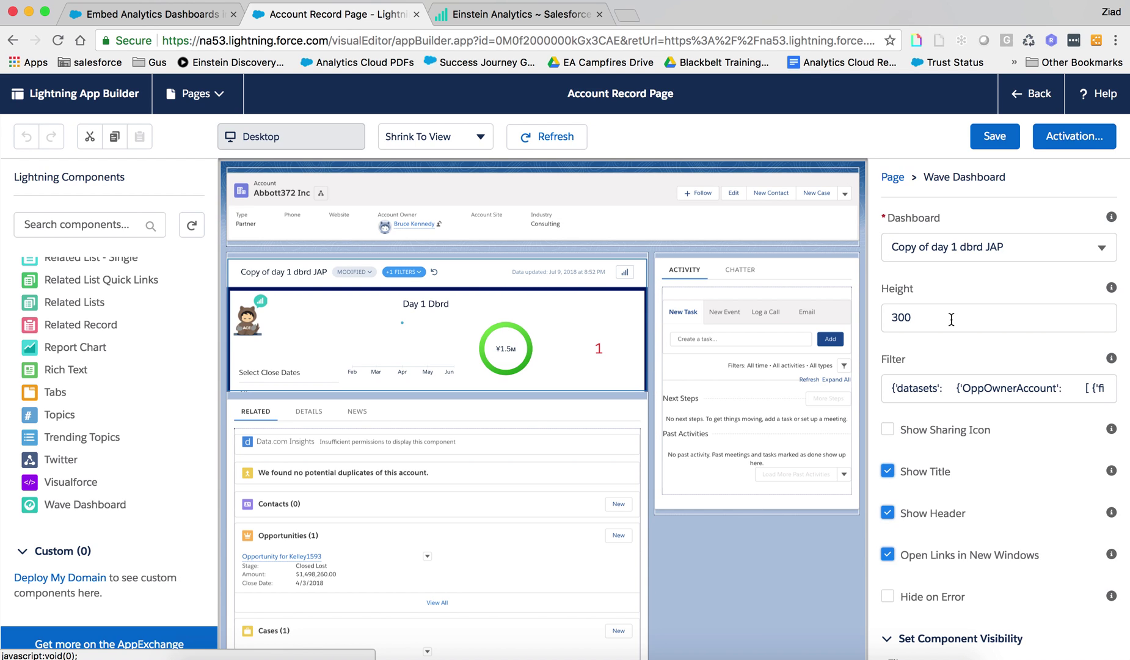
Select the dashboard's Filter text, then delete the Copy of day 1 dbrd JAP component
{"action": "left_click", "coordinate": [931, 381]}
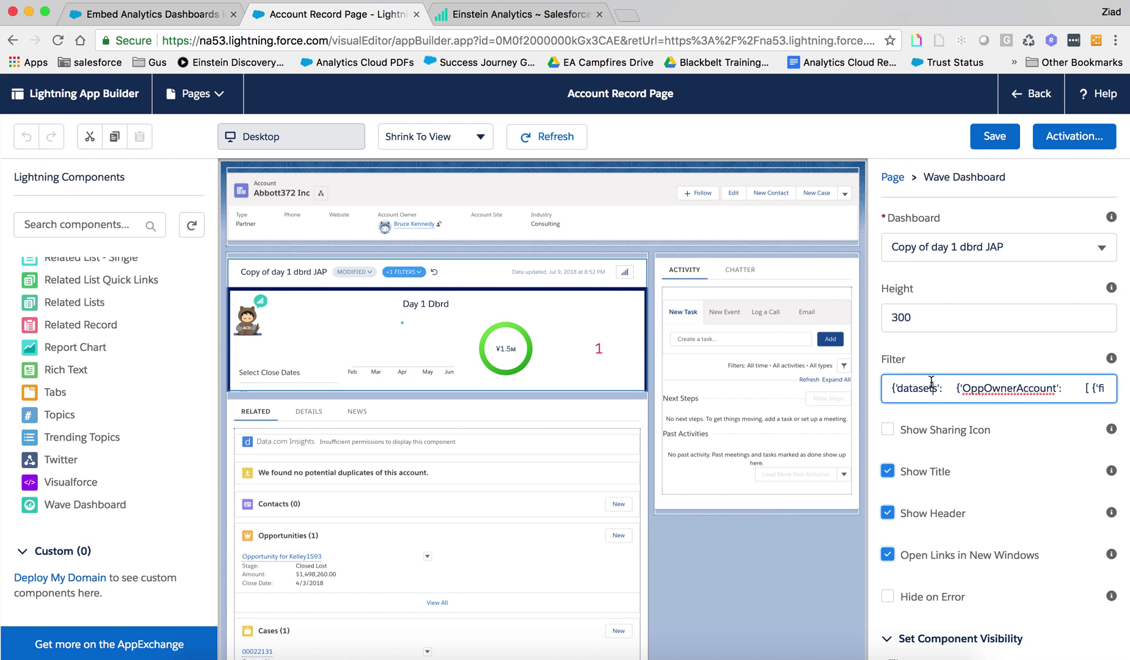
{"action": "key", "text": "super+a"}
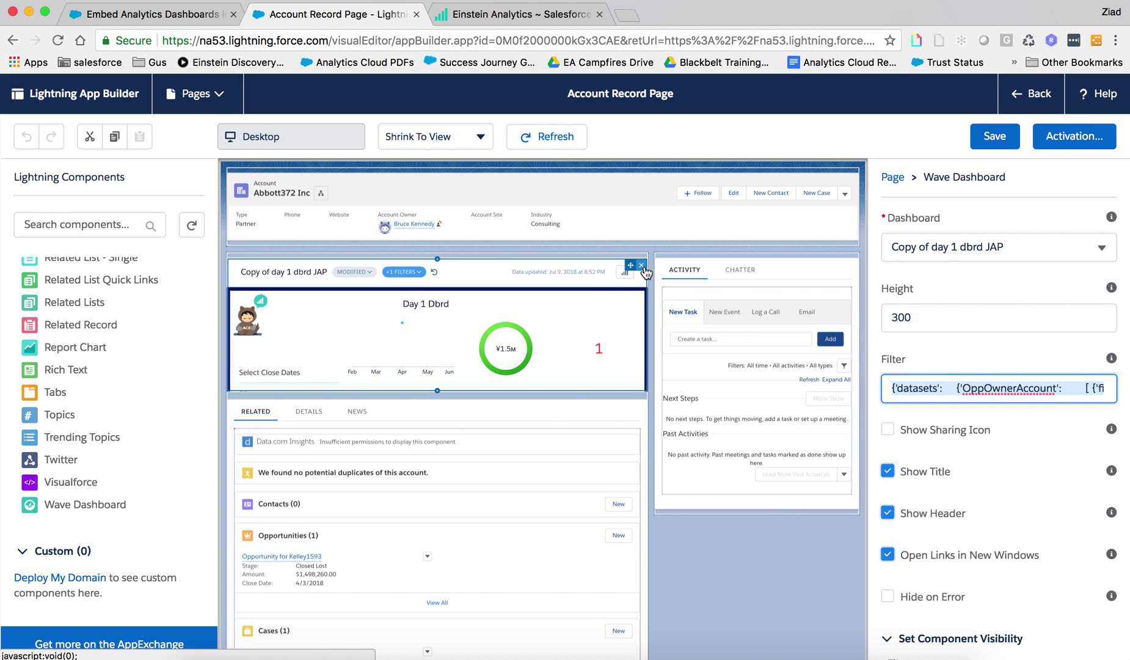
{"action": "left_click", "coordinate": [644, 269]}
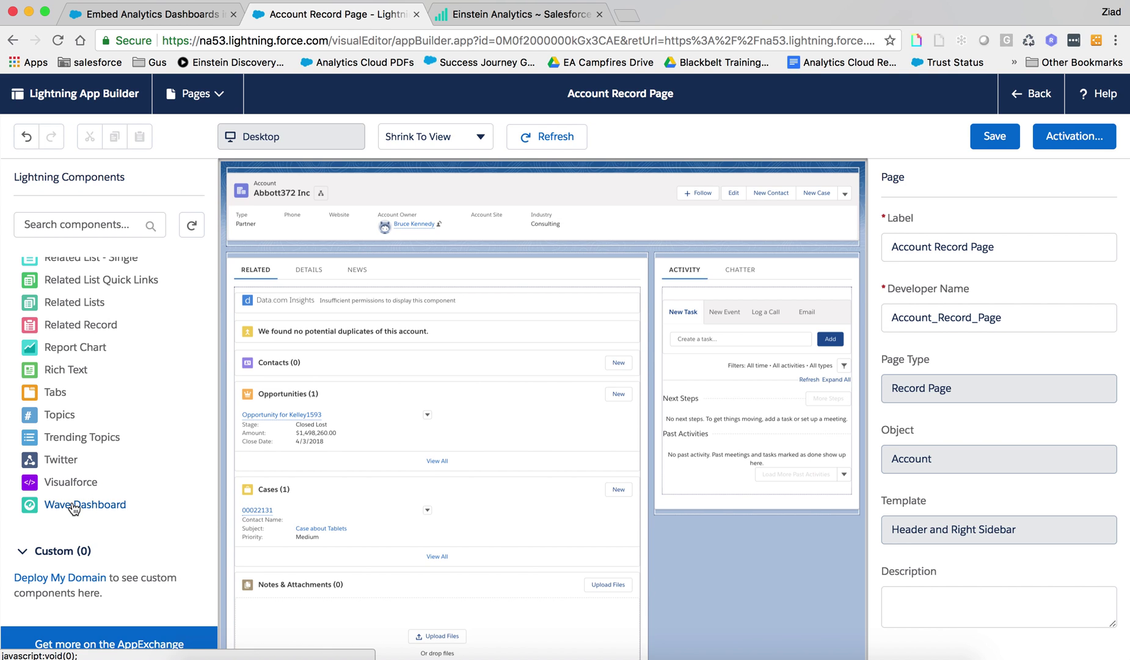
Add a Wave Dashboard component showing 'day 1 dbrd JAP' above the related lists
{"action": "left_click_drag", "start_coordinate": [73, 508], "coordinate": [263, 259]}
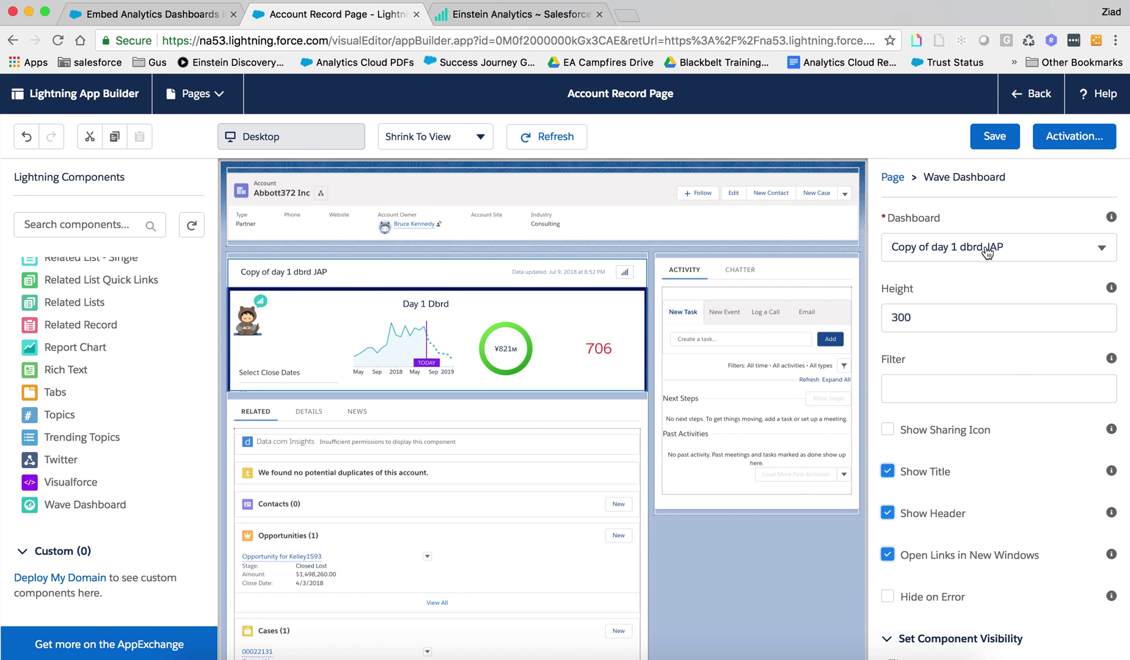
{"action": "left_click", "coordinate": [1103, 255]}
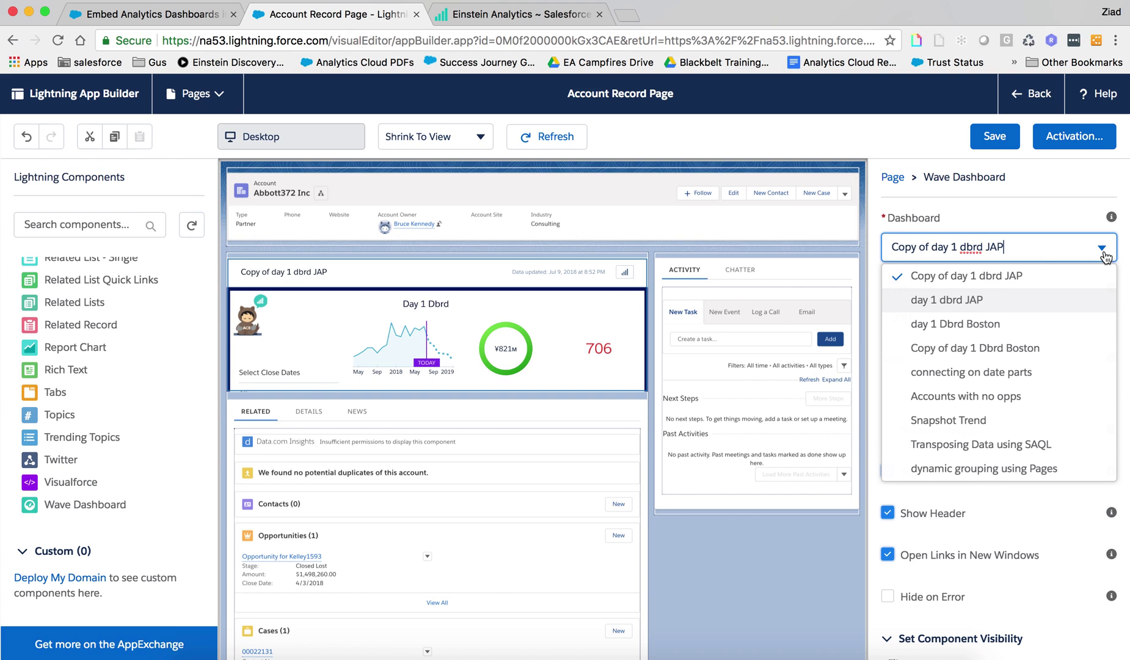
{"action": "left_click", "coordinate": [965, 300]}
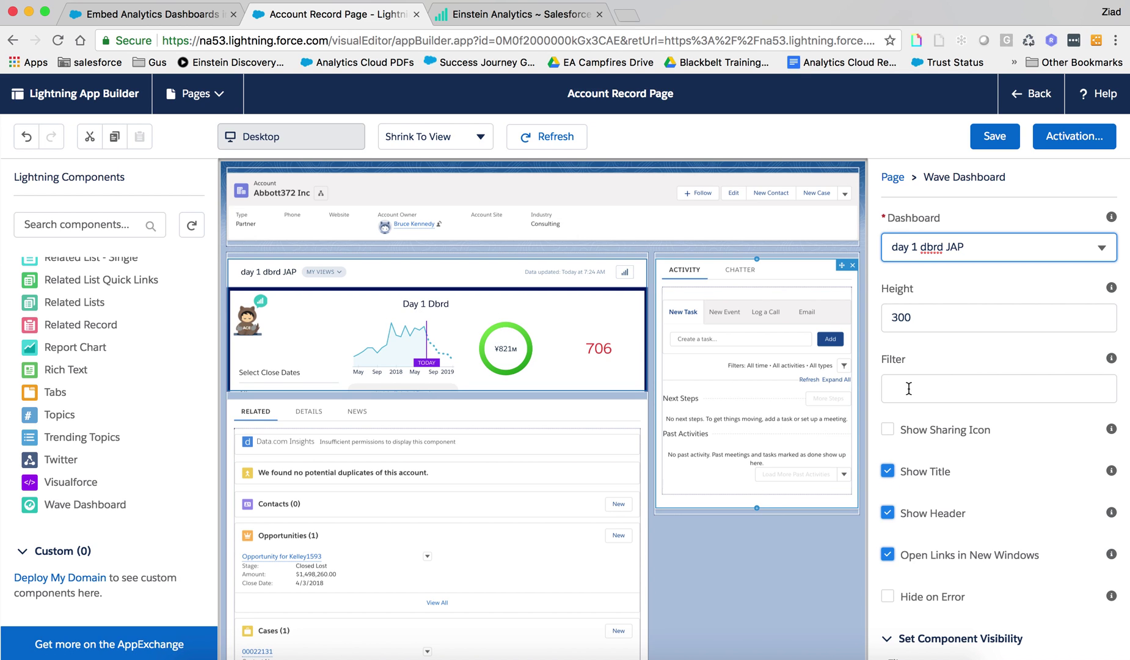
{"action": "left_click", "coordinate": [153, 13]}
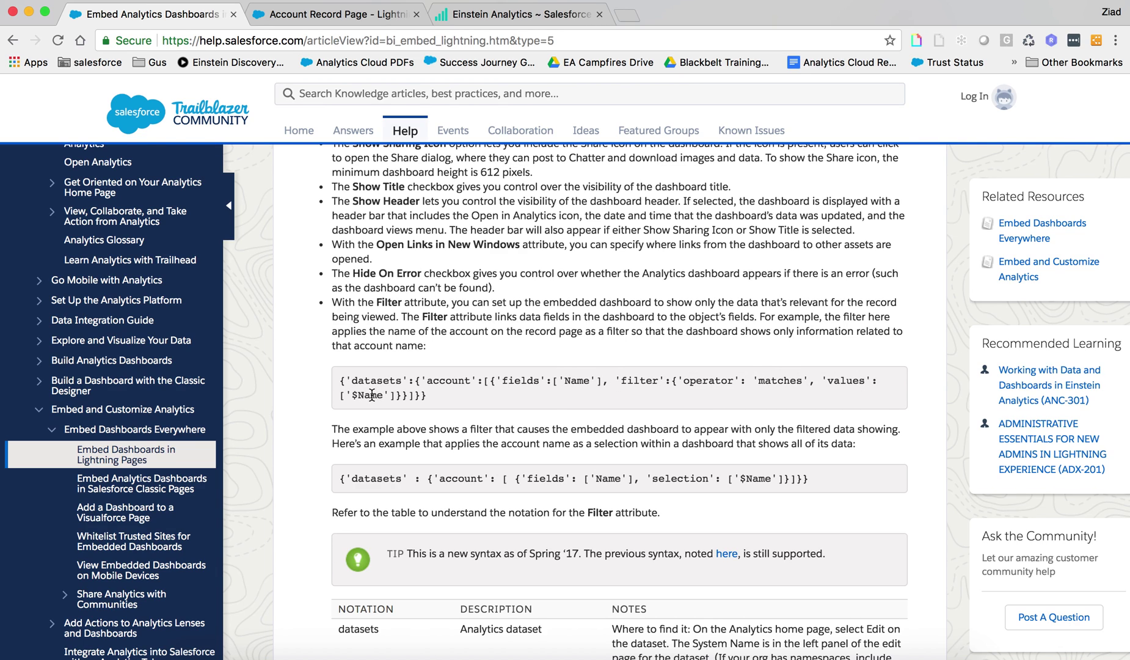
Return to the Account Record Page, then bring up TextEdit's File menu
{"action": "left_click", "coordinate": [360, 15]}
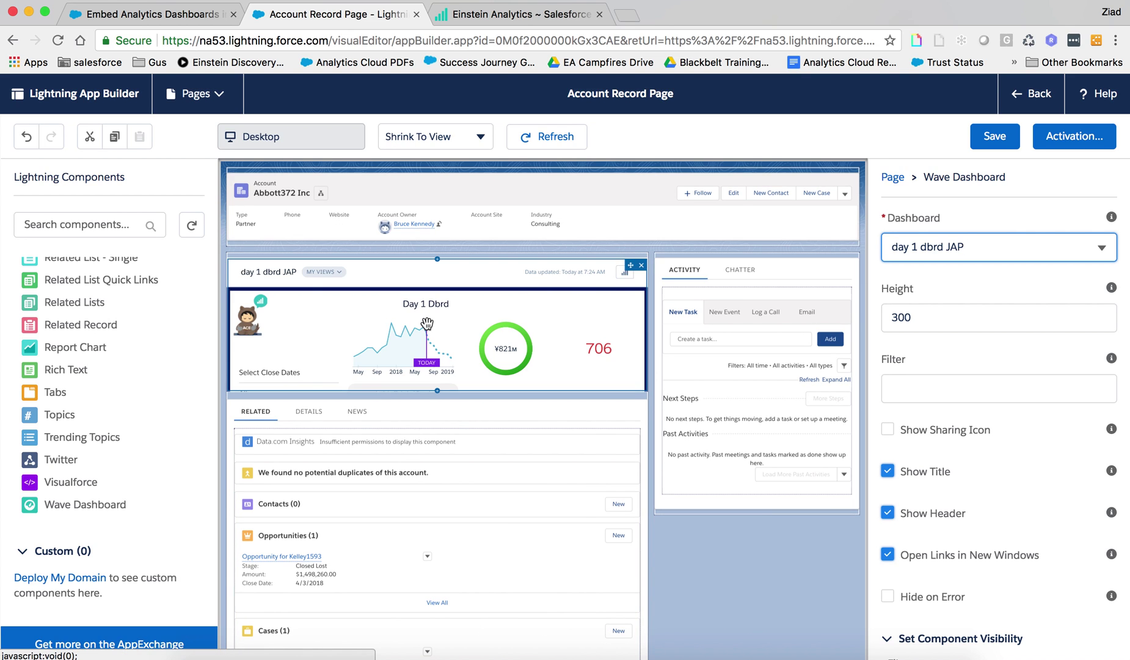
{"action": "left_click", "coordinate": [583, 655]}
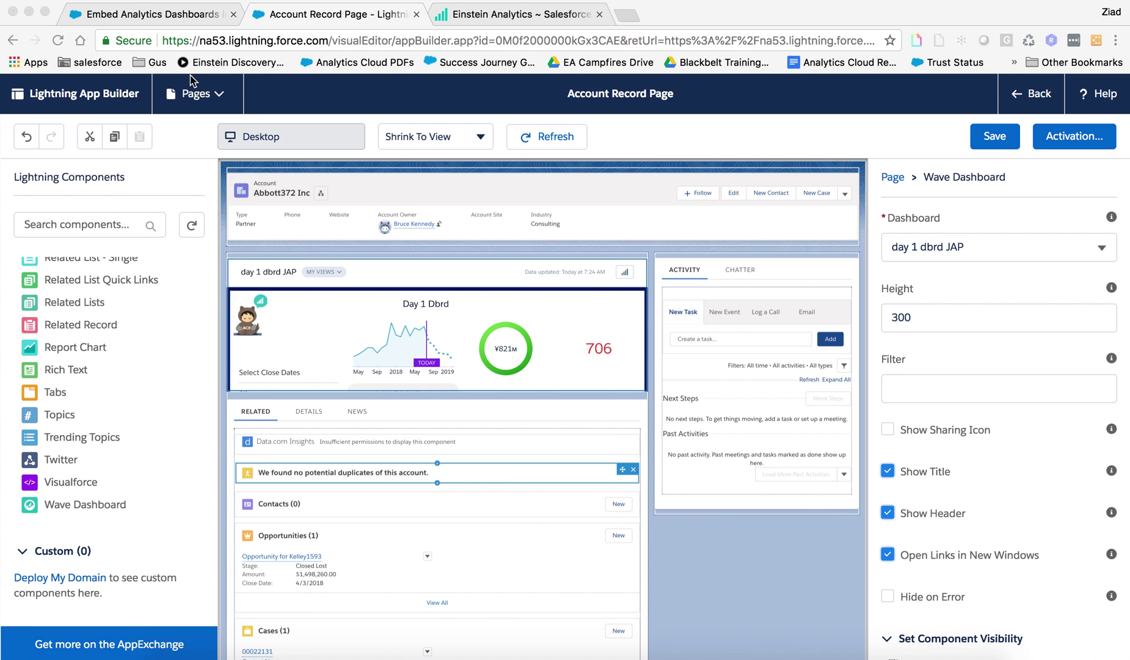
{"action": "left_click", "coordinate": [121, 5]}
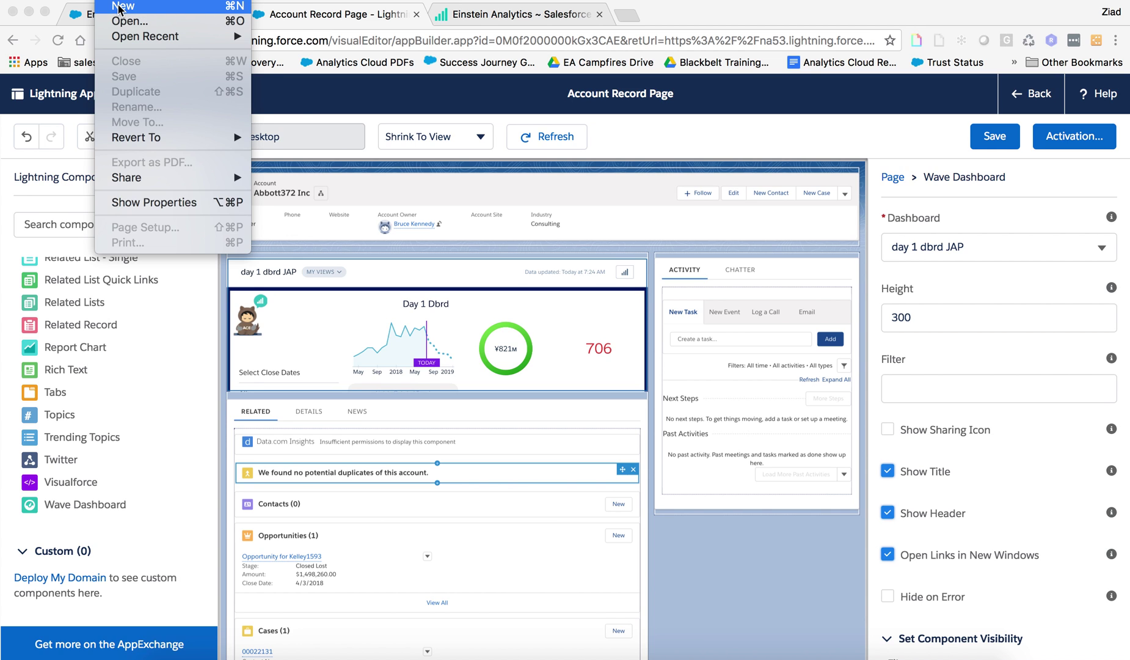
Paste the filter JSON into a new TextEdit document, checking OppOwnerAccount and AccountId.Name, and select it all
{"action": "left_click", "coordinate": [120, 7]}
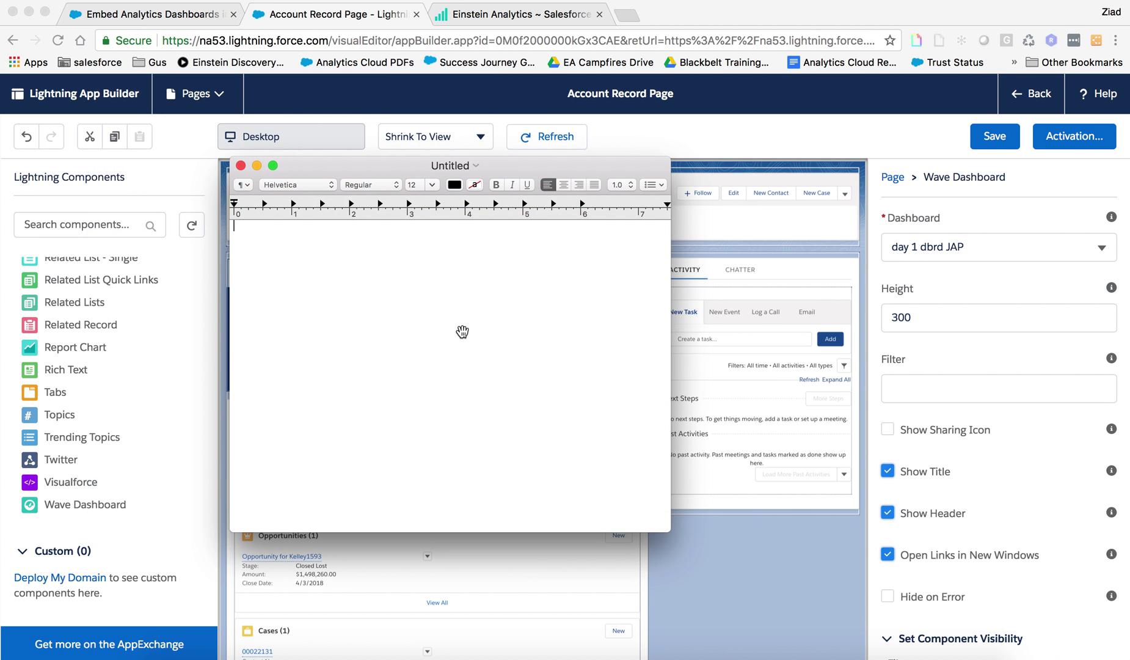
{"action": "type", "text": "{'datasets': {'OppOwnerAccount': [ {'fields':['AccountId.Name'], 'selection': ['$Name'], 'filter':{'operator': 'matches', 'values':['$Name']} } ] } }"}
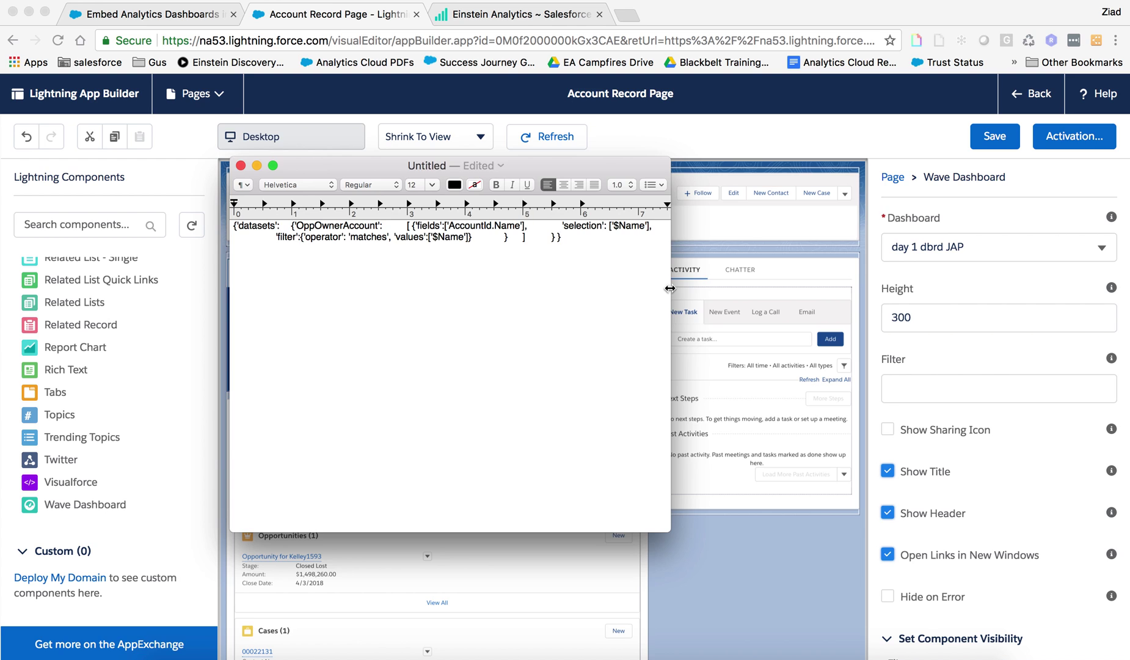
{"action": "left_click_drag", "start_coordinate": [670, 288], "coordinate": [956, 263]}
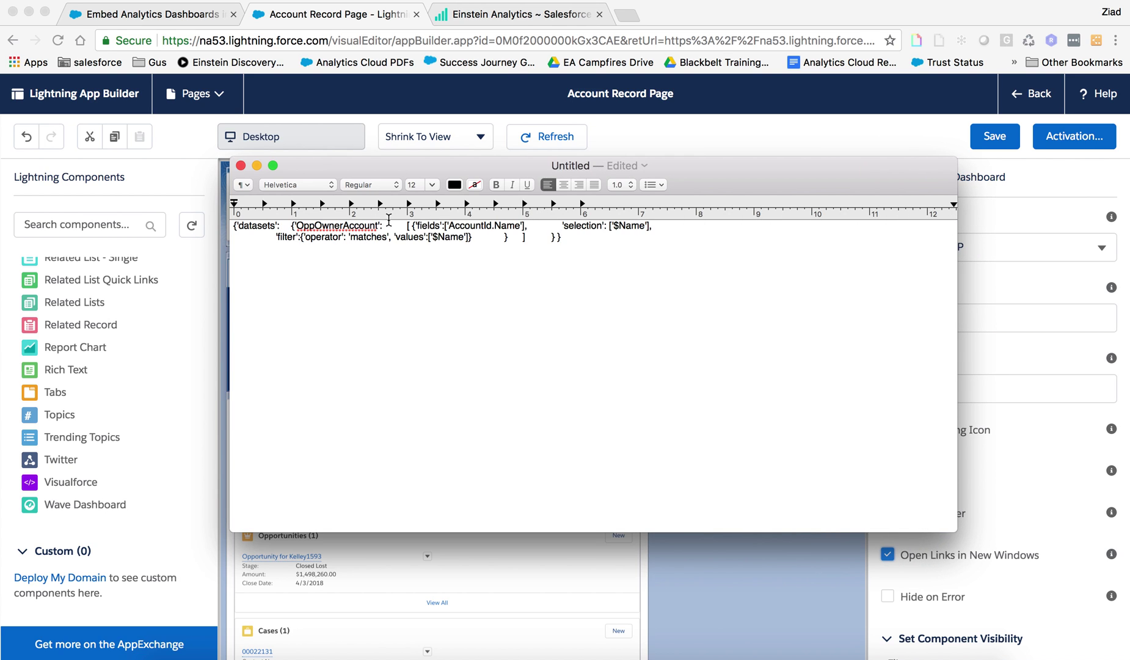
{"action": "left_click_drag", "start_coordinate": [297, 225], "coordinate": [375, 221]}
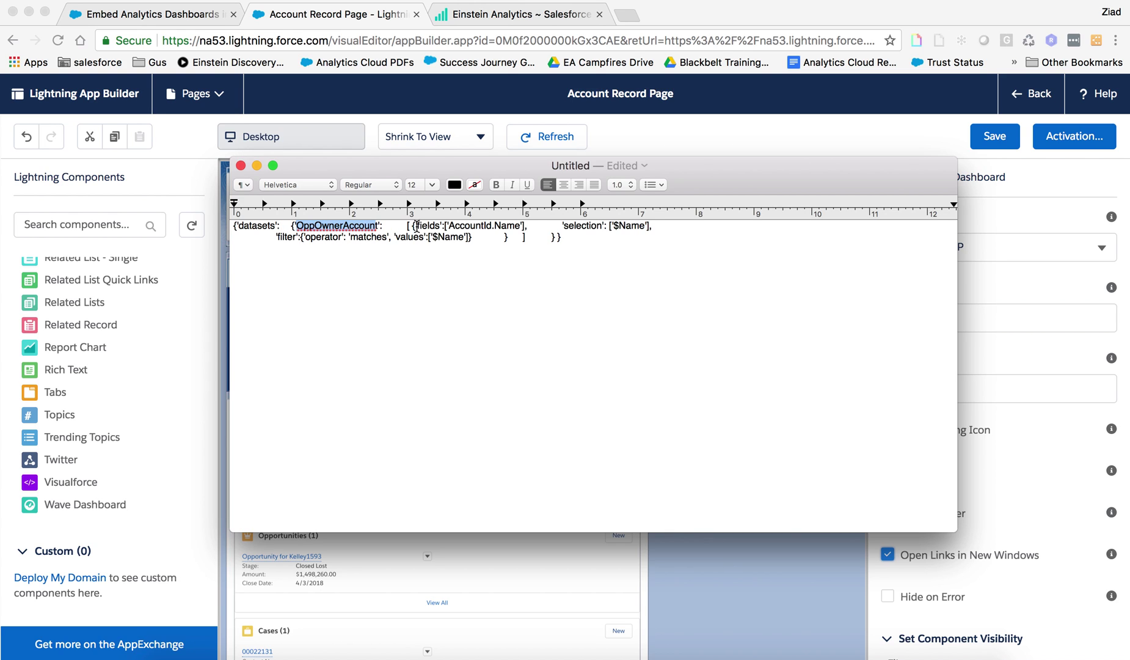
{"action": "left_click_drag", "start_coordinate": [448, 226], "coordinate": [514, 221]}
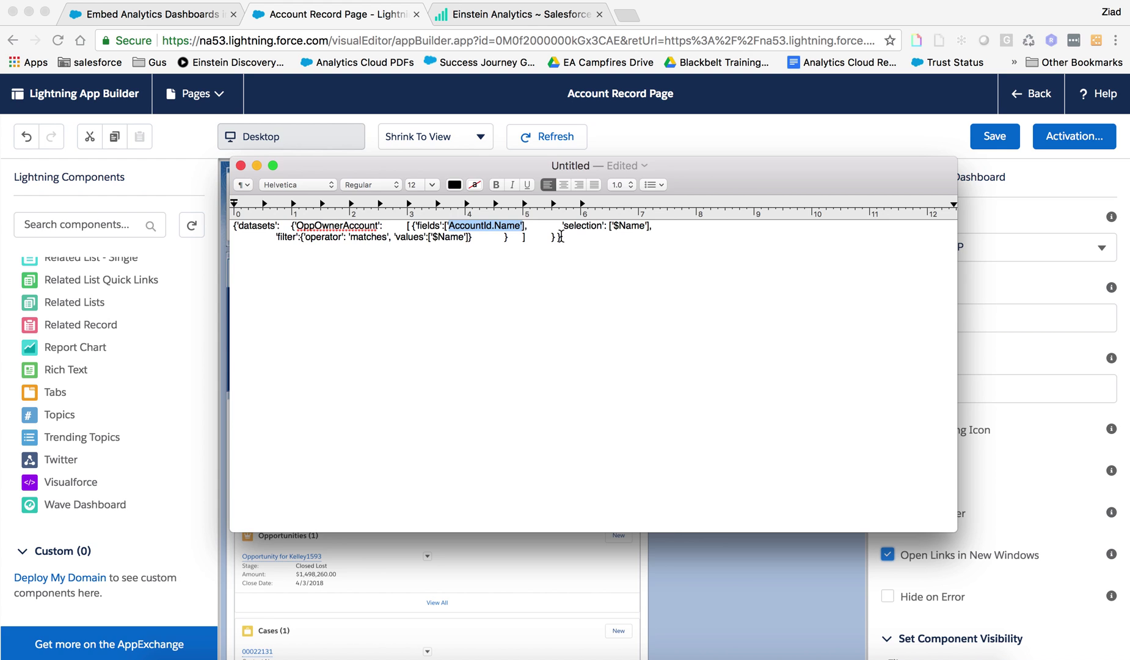
{"action": "left_click_drag", "start_coordinate": [561, 237], "coordinate": [333, 167]}
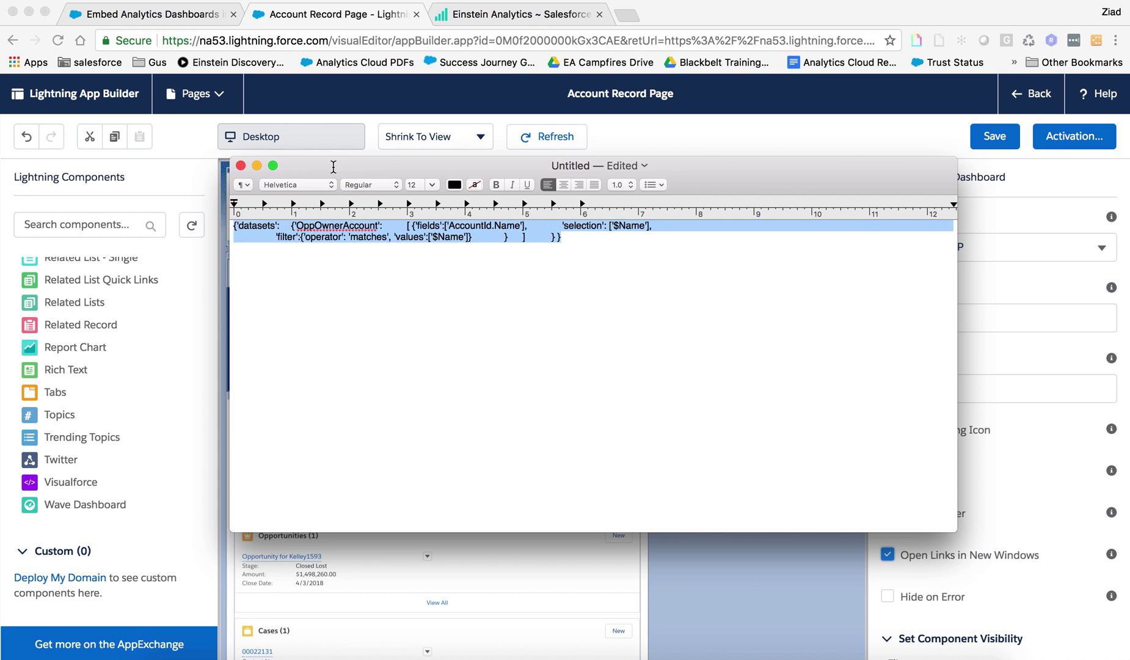
{"action": "left_click", "coordinate": [987, 343]}
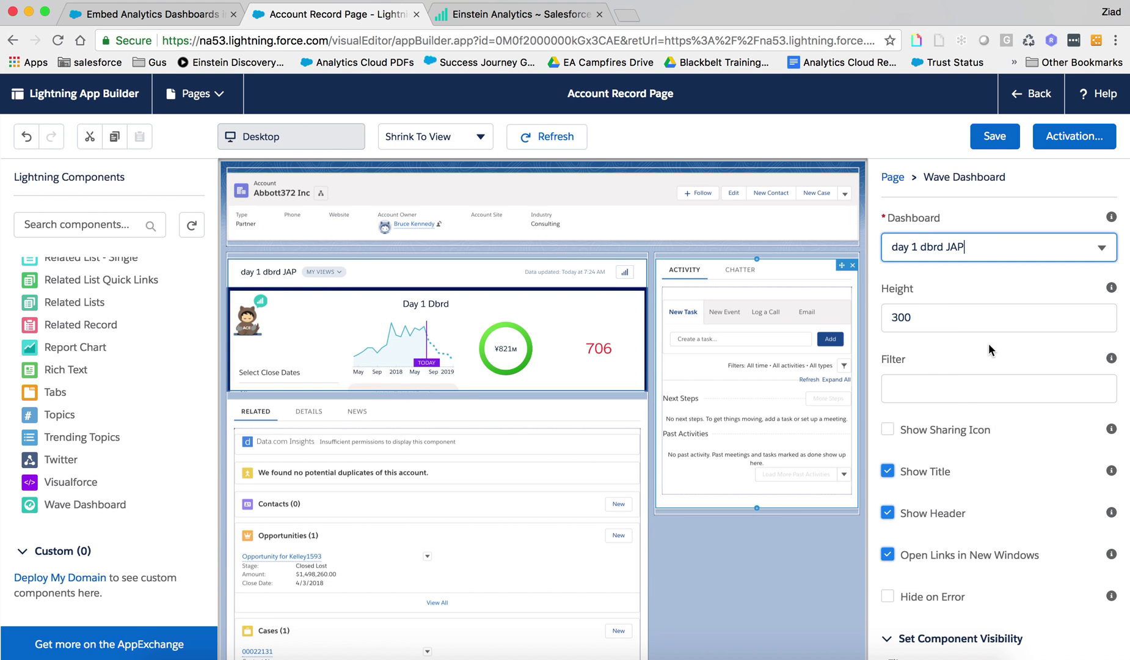
Paste the OppOwnerAccount filter JSON into the dashboard's Filter attribute, apply it and save the page
{"action": "left_click", "coordinate": [940, 393]}
{"action": "key", "text": "super+v"}
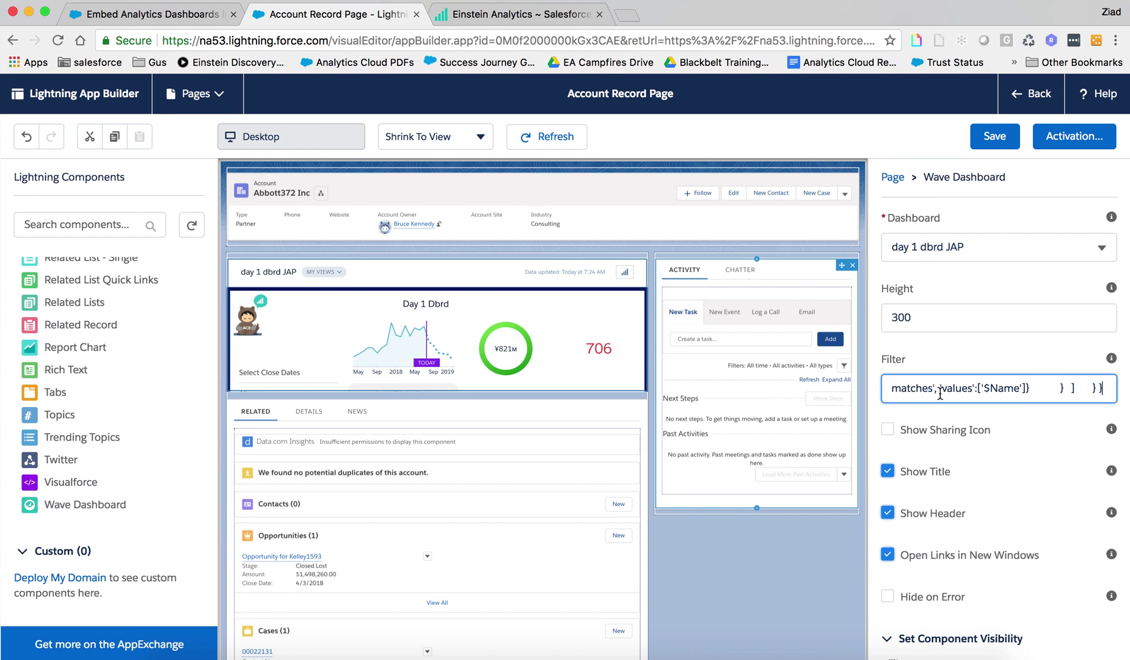
{"action": "left_click", "coordinate": [1022, 412]}
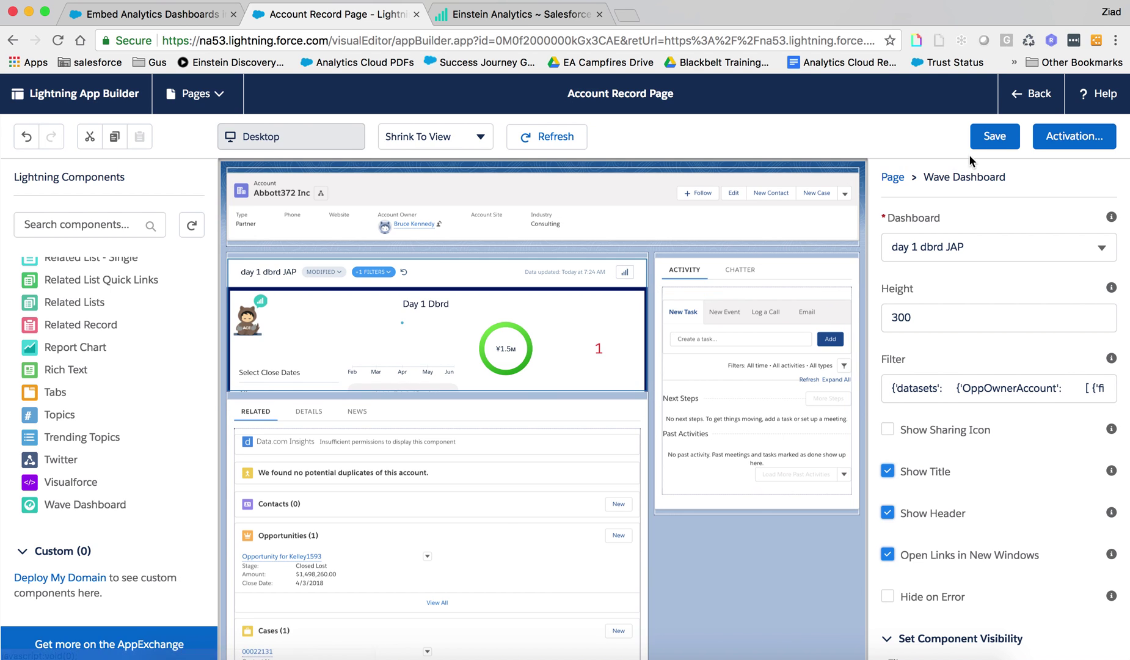
{"action": "left_click", "coordinate": [996, 135]}
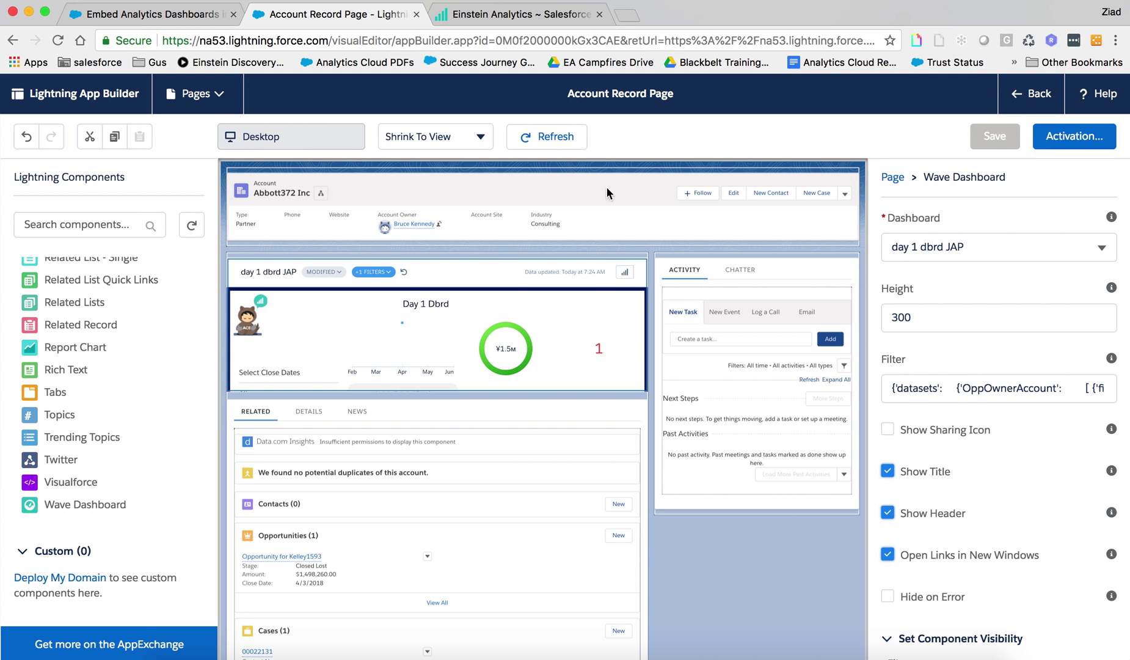
Confirm Abbott372 Inc's embedded dashboard shows the filtered ¥1.5M total, then reopen the page in the builder
{"action": "left_click", "coordinate": [1035, 98]}
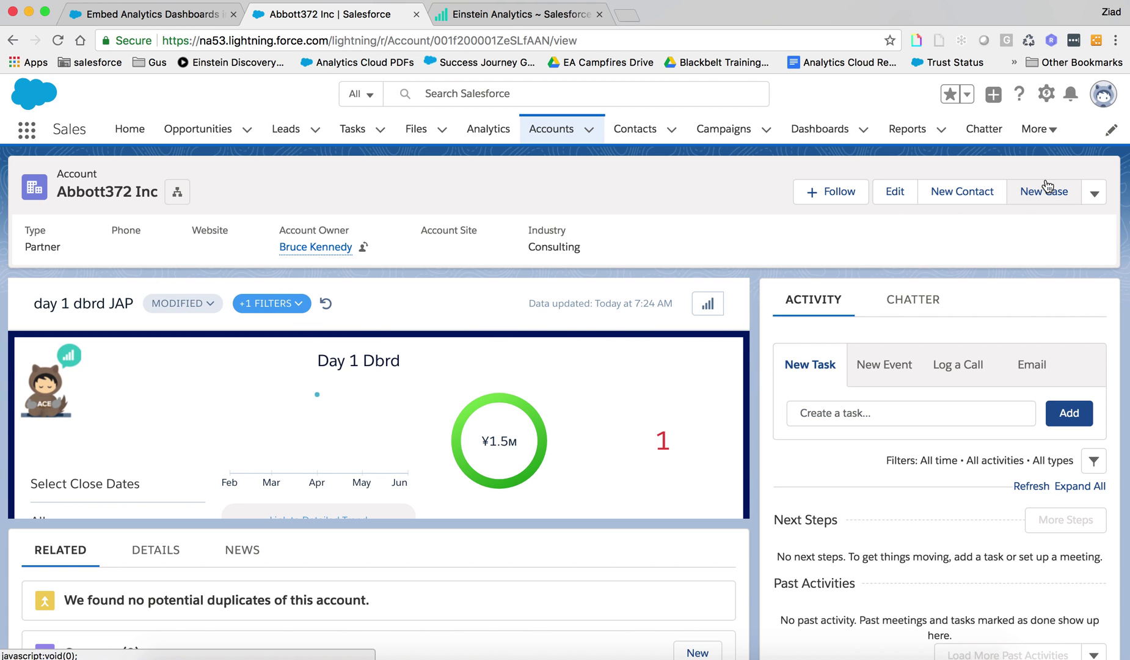
{"action": "left_click", "coordinate": [1045, 101]}
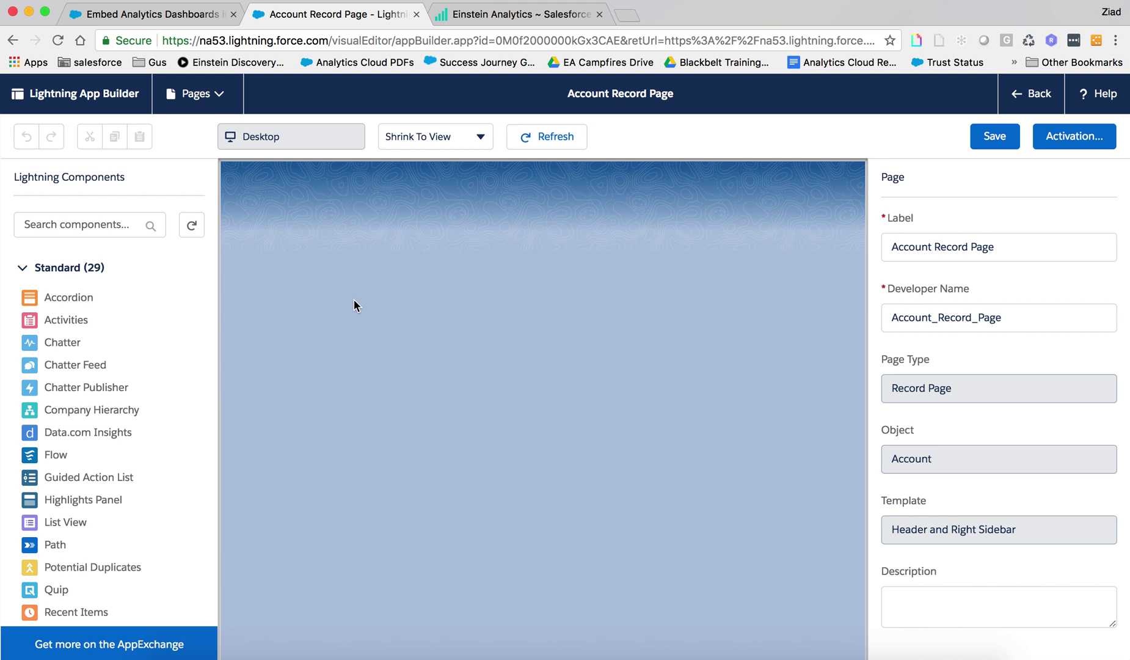
Reload the Abbott372 Inc preview and select the embedded day 1 dbrd JAP dashboard component
{"action": "scroll", "coordinate": [143, 504], "scroll_direction": "down", "scroll_amount": 5}
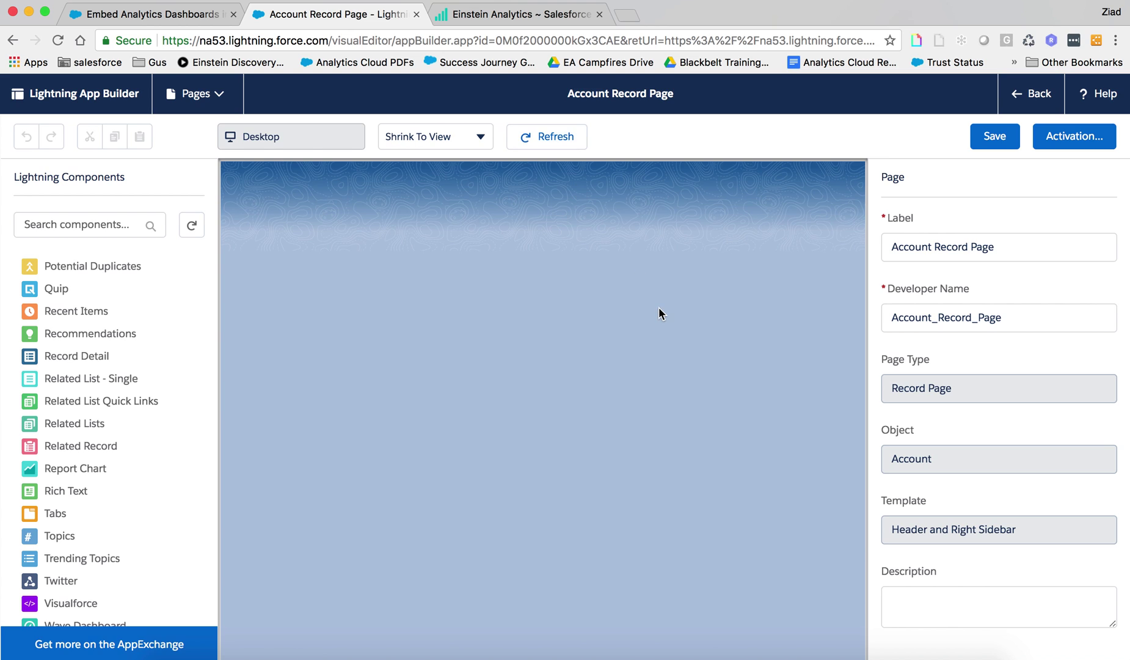
{"action": "left_click", "coordinate": [532, 137]}
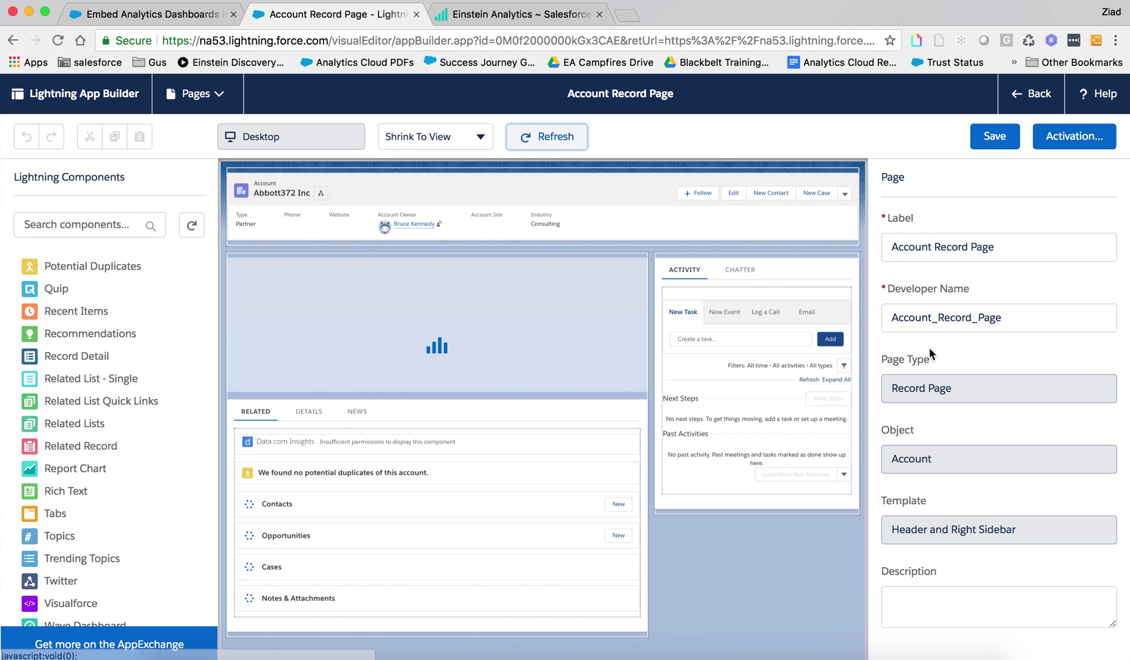
{"action": "left_click", "coordinate": [570, 292]}
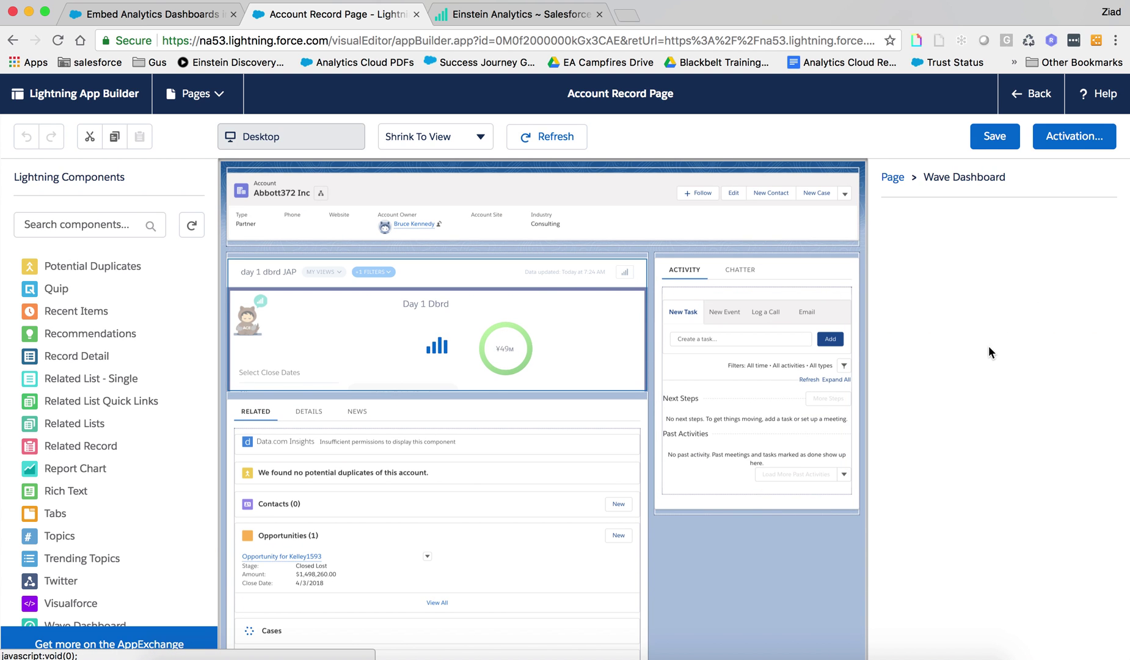
{"action": "scroll", "coordinate": [904, 407], "scroll_direction": "down", "scroll_amount": 2}
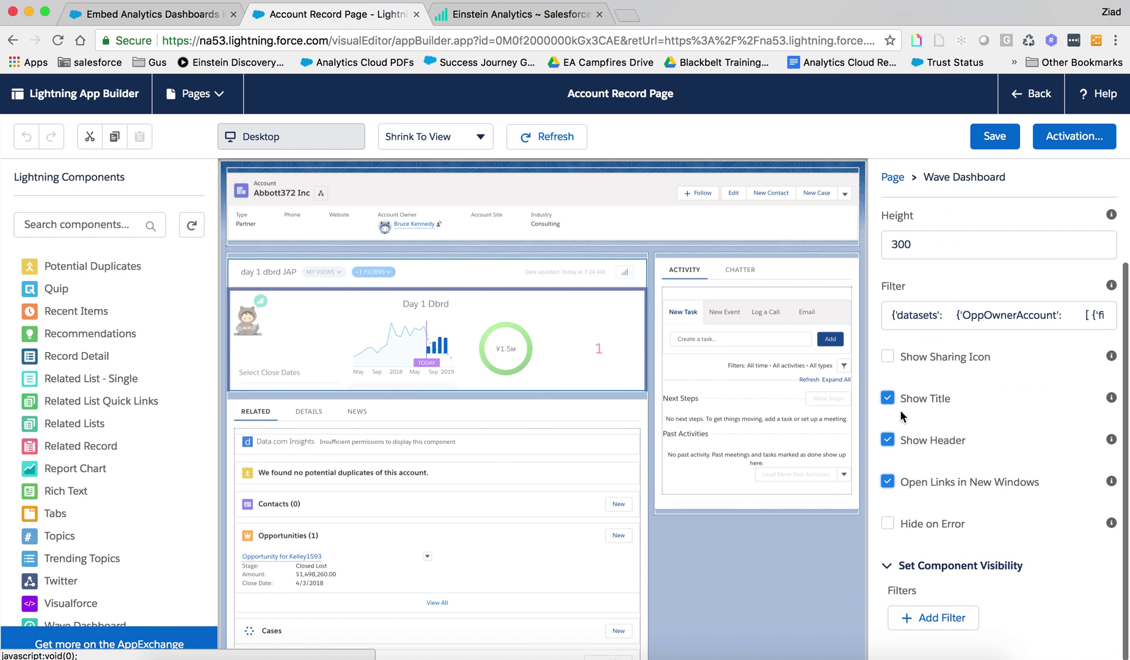
{"action": "left_click", "coordinate": [888, 398]}
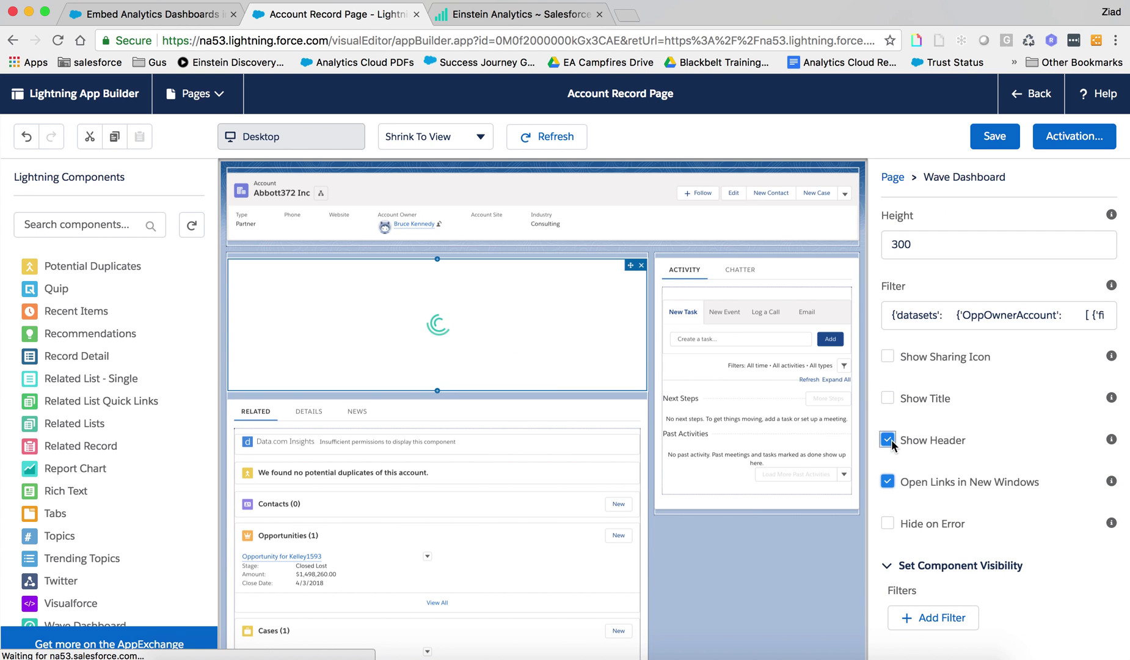
{"action": "left_click", "coordinate": [889, 439]}
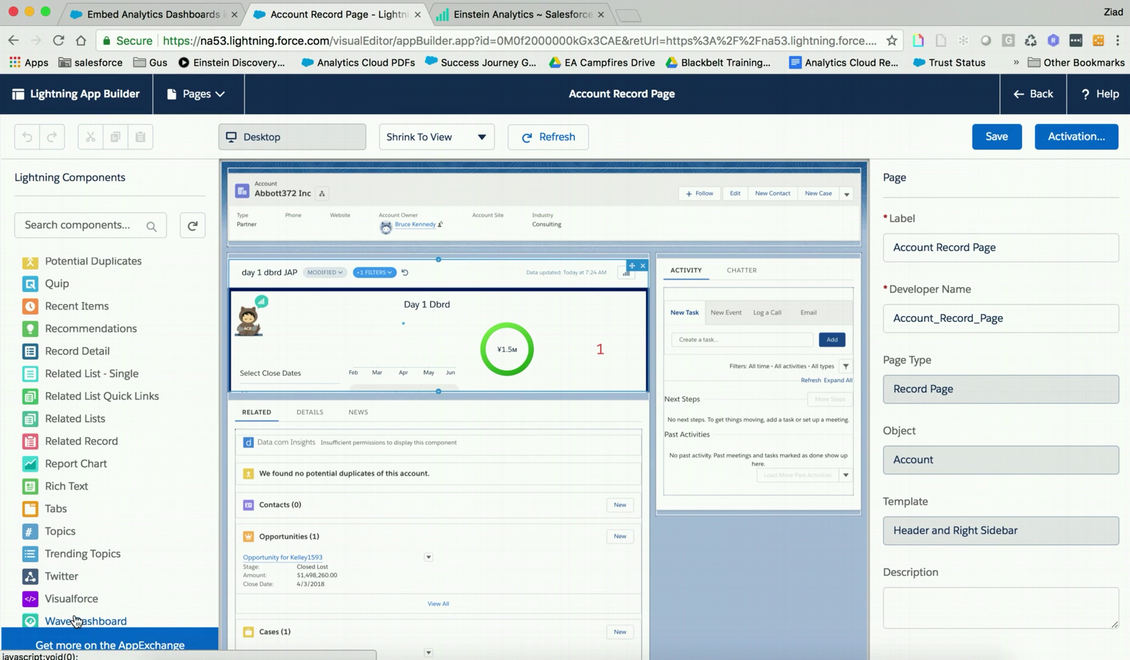
Place an unfiltered day 1 dbrd JAP dashboard atop the canvas, then return to the embedding help article
{"action": "left_click", "coordinate": [73, 620]}
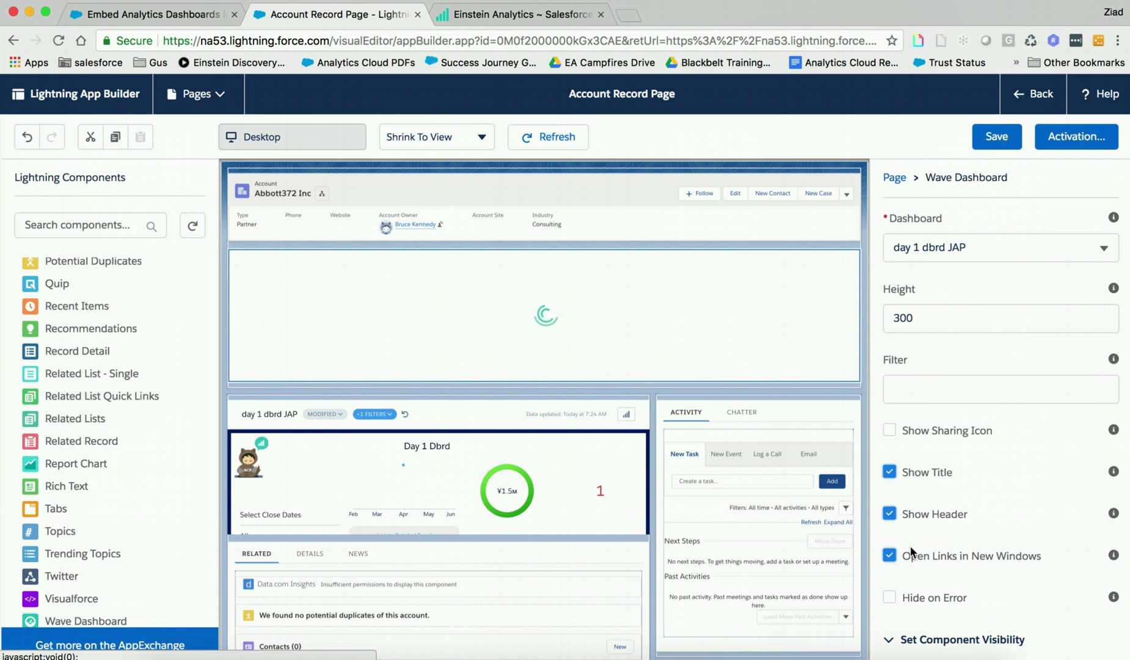
{"action": "scroll", "coordinate": [910, 546], "scroll_direction": "down", "scroll_amount": 3}
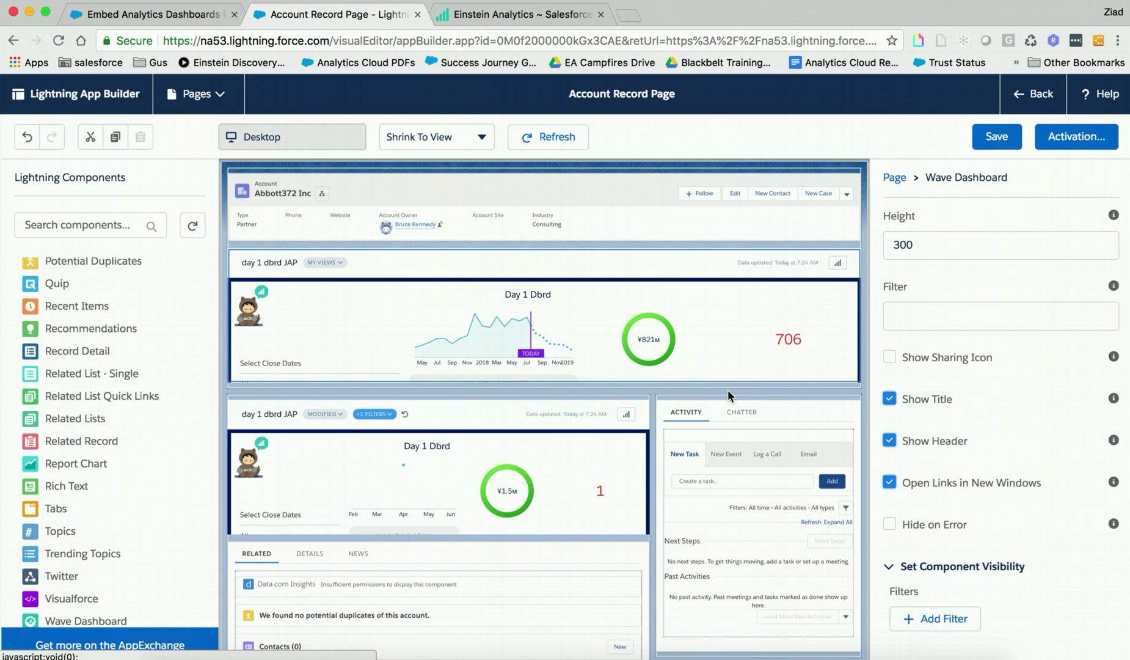
{"action": "left_click", "coordinate": [183, 16]}
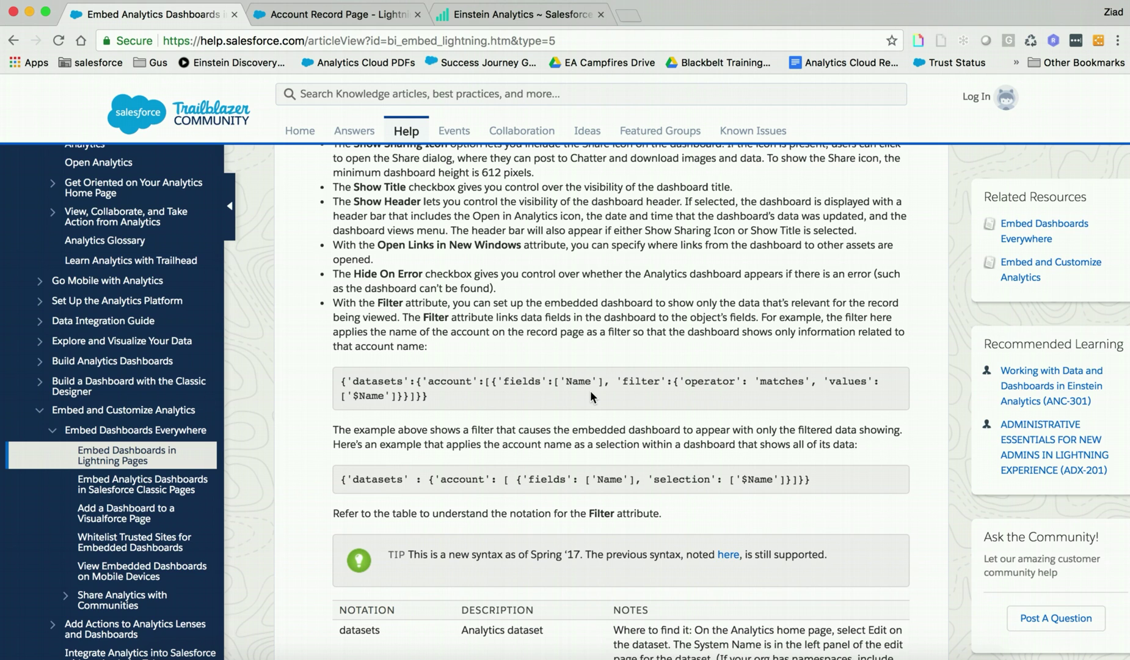
Switch back to the Account Record Page previewing two stacked Day 1 Dbrd dashboards, the top one unfiltered
{"action": "left_click", "coordinate": [312, 16]}
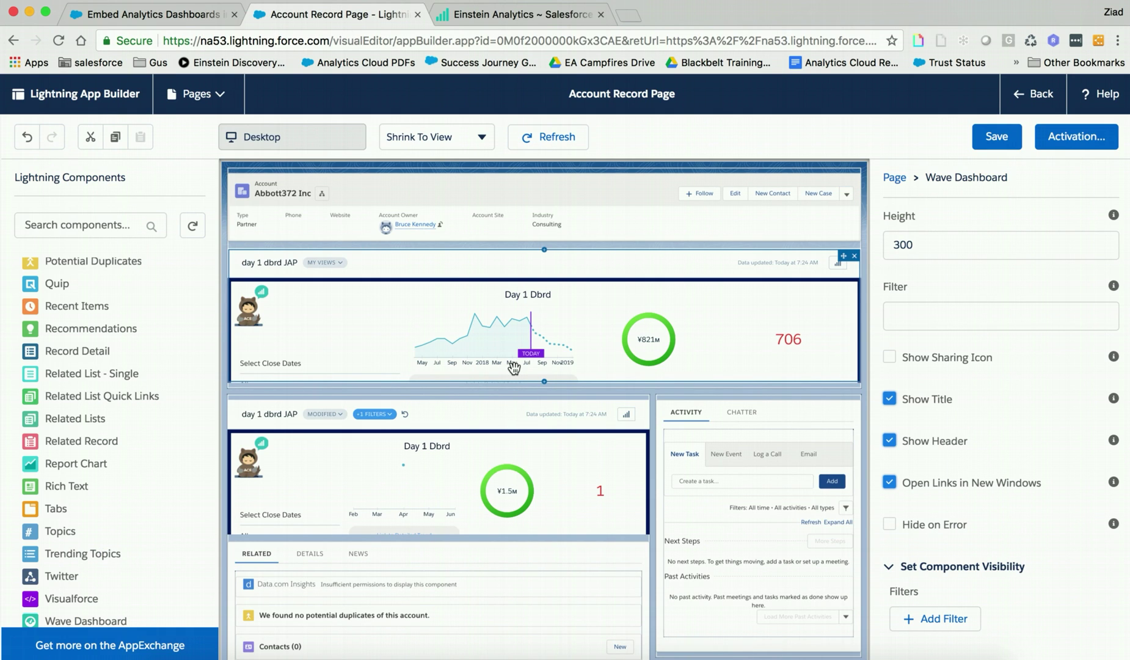